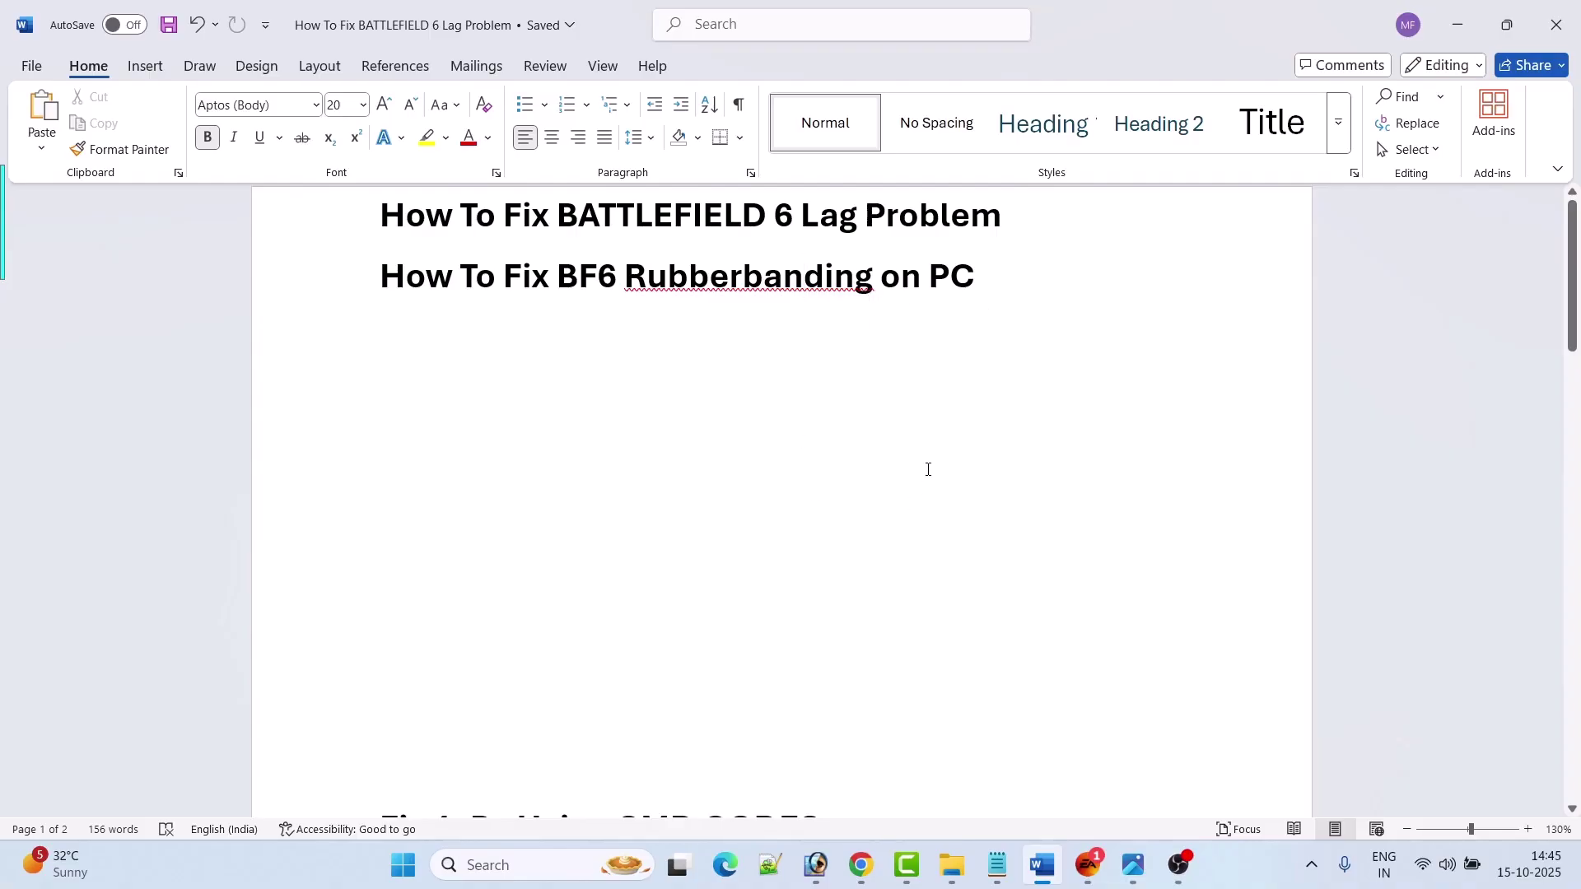
- Scroll the Word guide down to the 'Fix 1. By Using CMD CODES' command list
scroll(925, 462, down, 5)
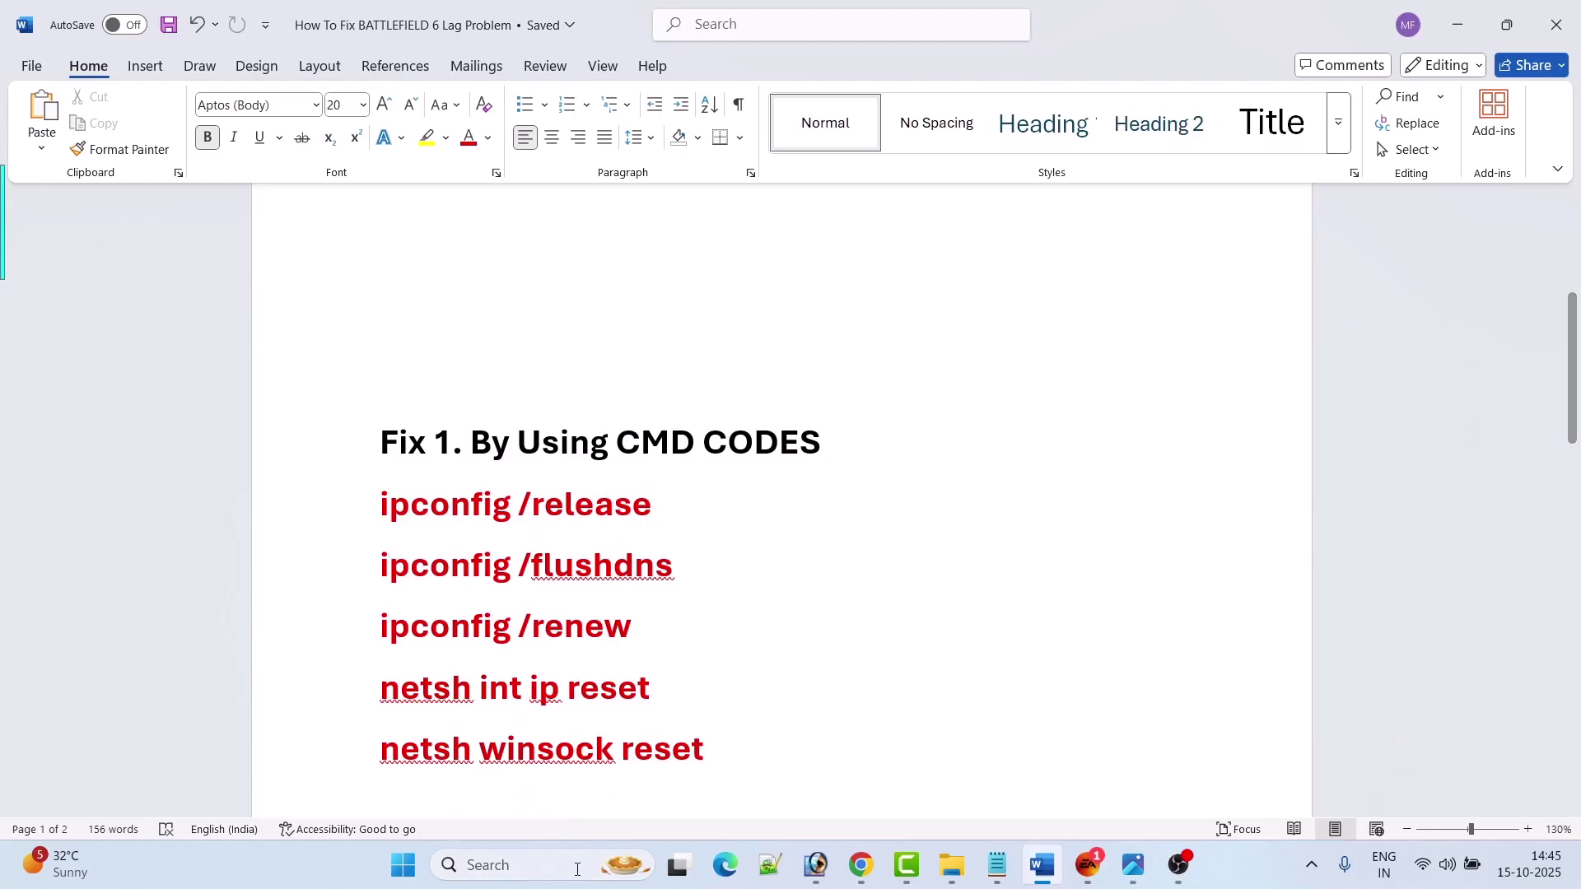
- Launch Command Prompt as administrator and position it beside the Word guide
click(505, 863)
text(cmd)
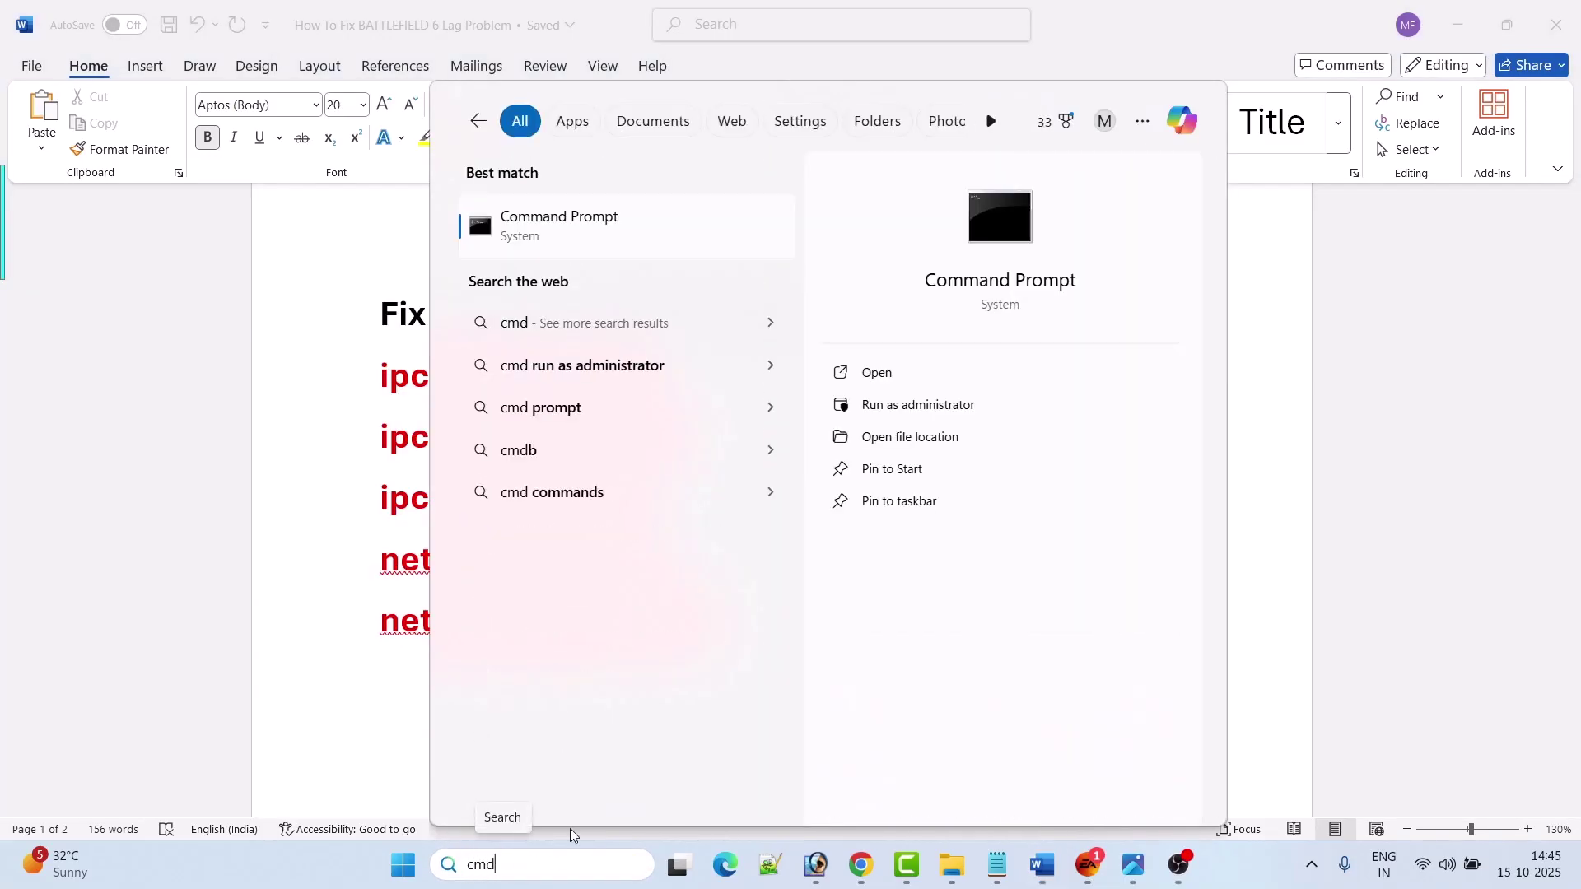
click(971, 406)
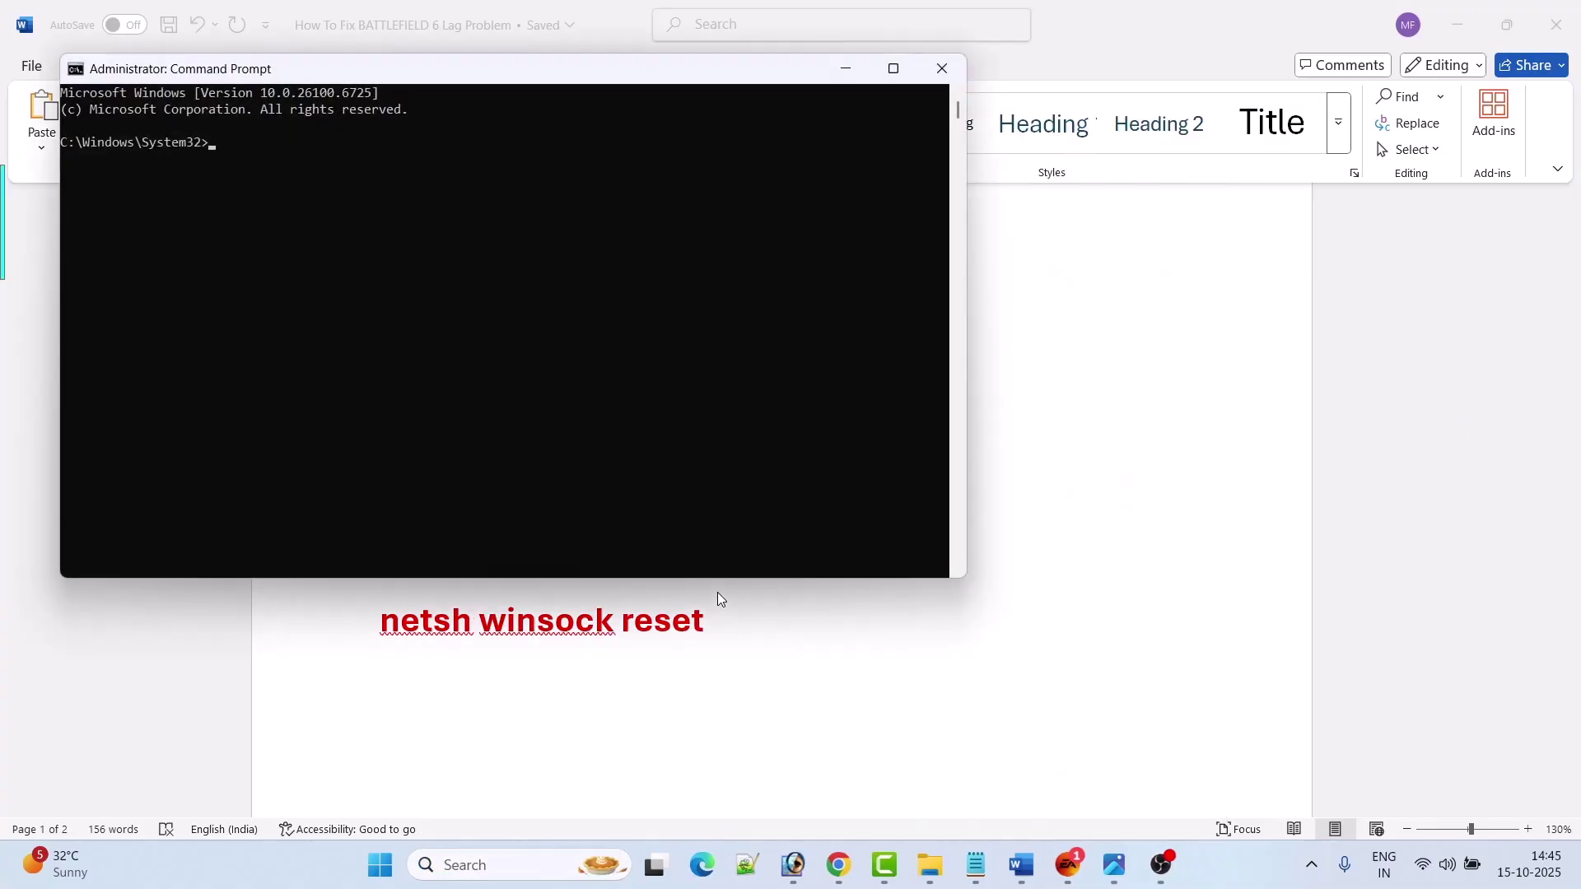
drag(494, 130, 898, 189)
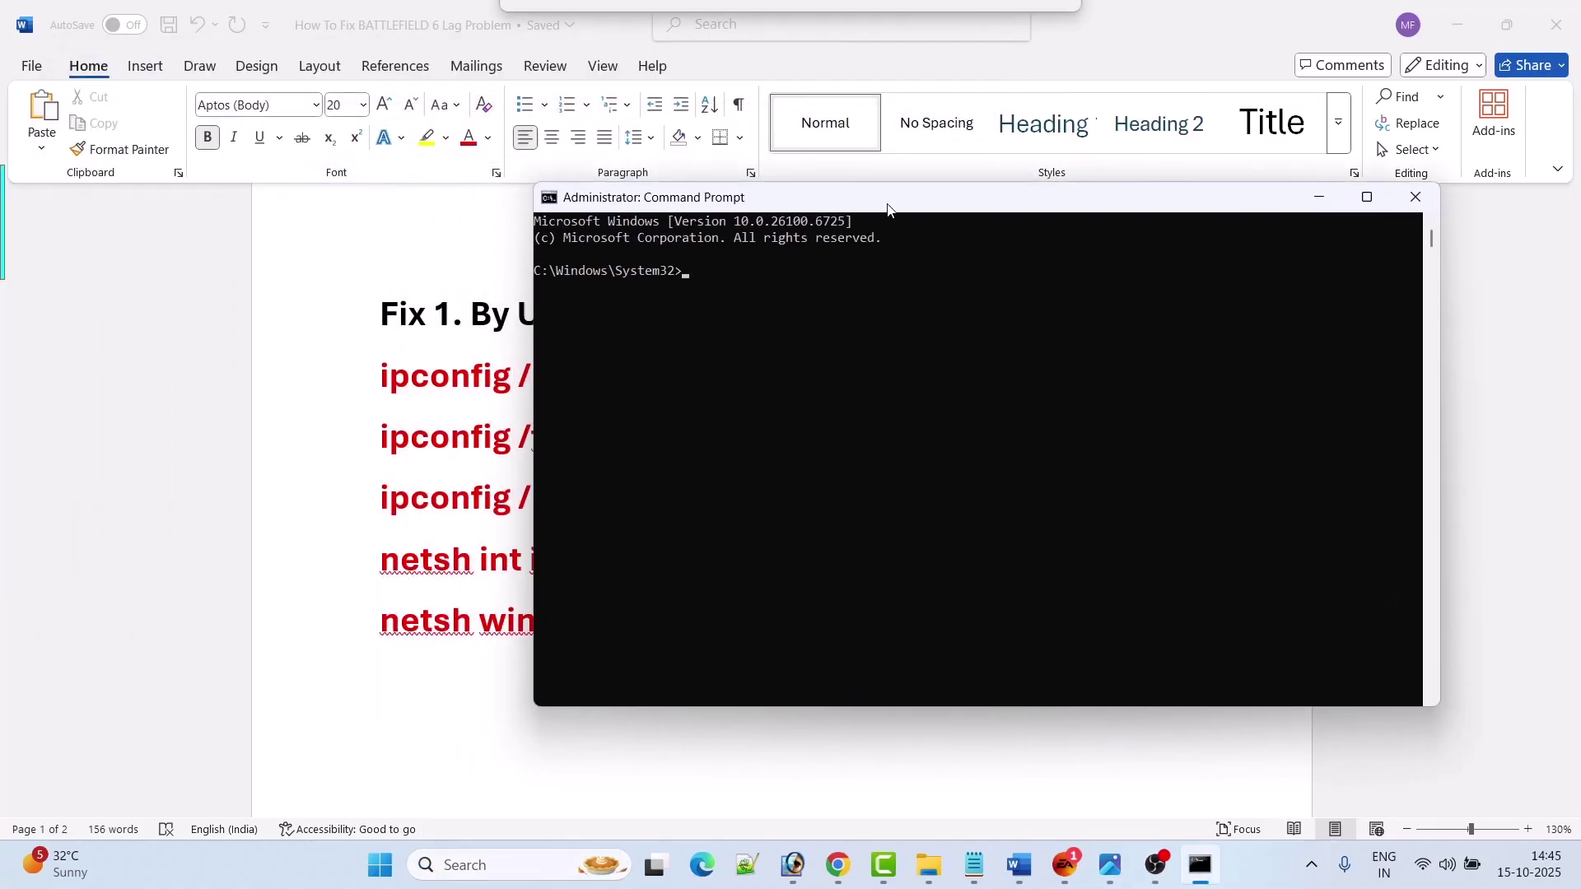
- Run ipconfig /release and ipconfig /flushdns by copying them from the guide
click(1302, 191)
triple_click(432, 378)
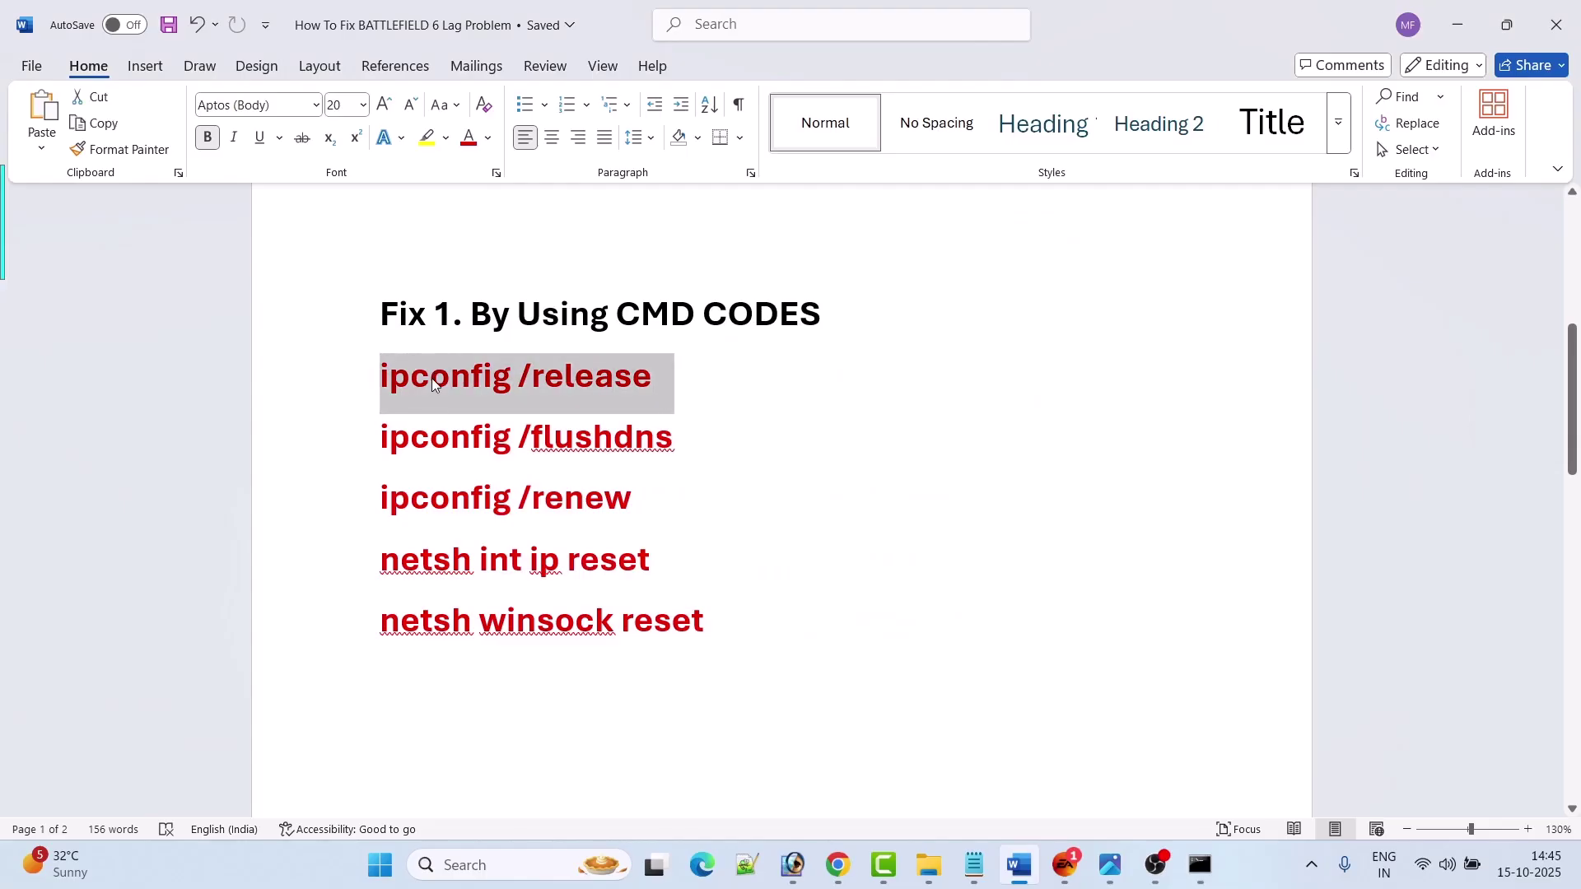
key(ctrl+c)
key(alt+Tab)
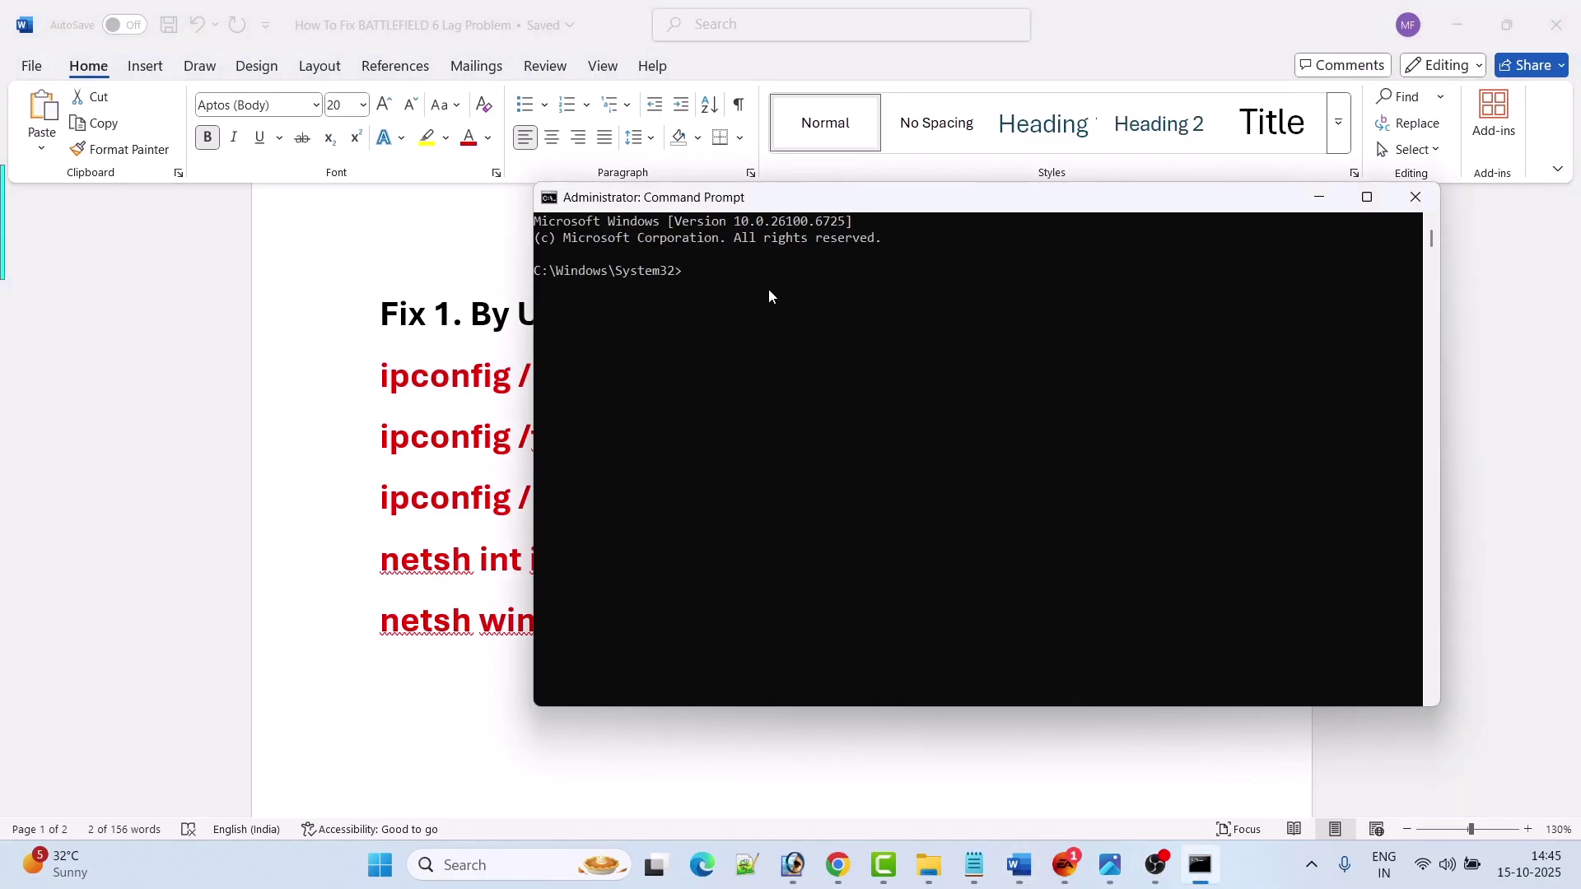
key(ctrl+v)
key(Return)
key(alt+Tab)
triple_click(450, 456)
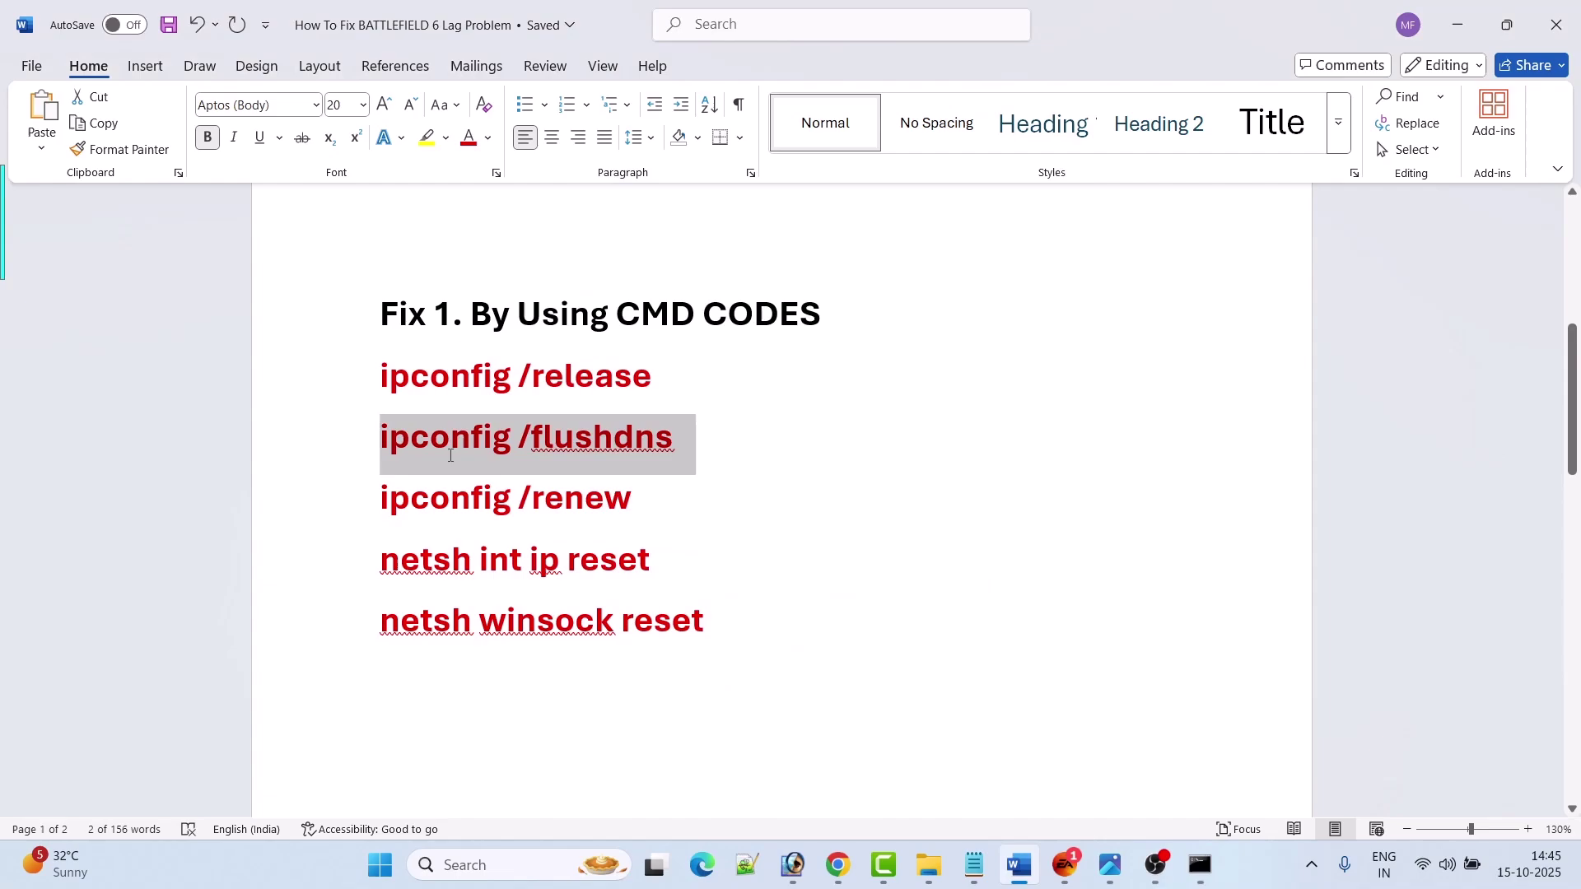
key(ctrl+c)
key(alt+Tab)
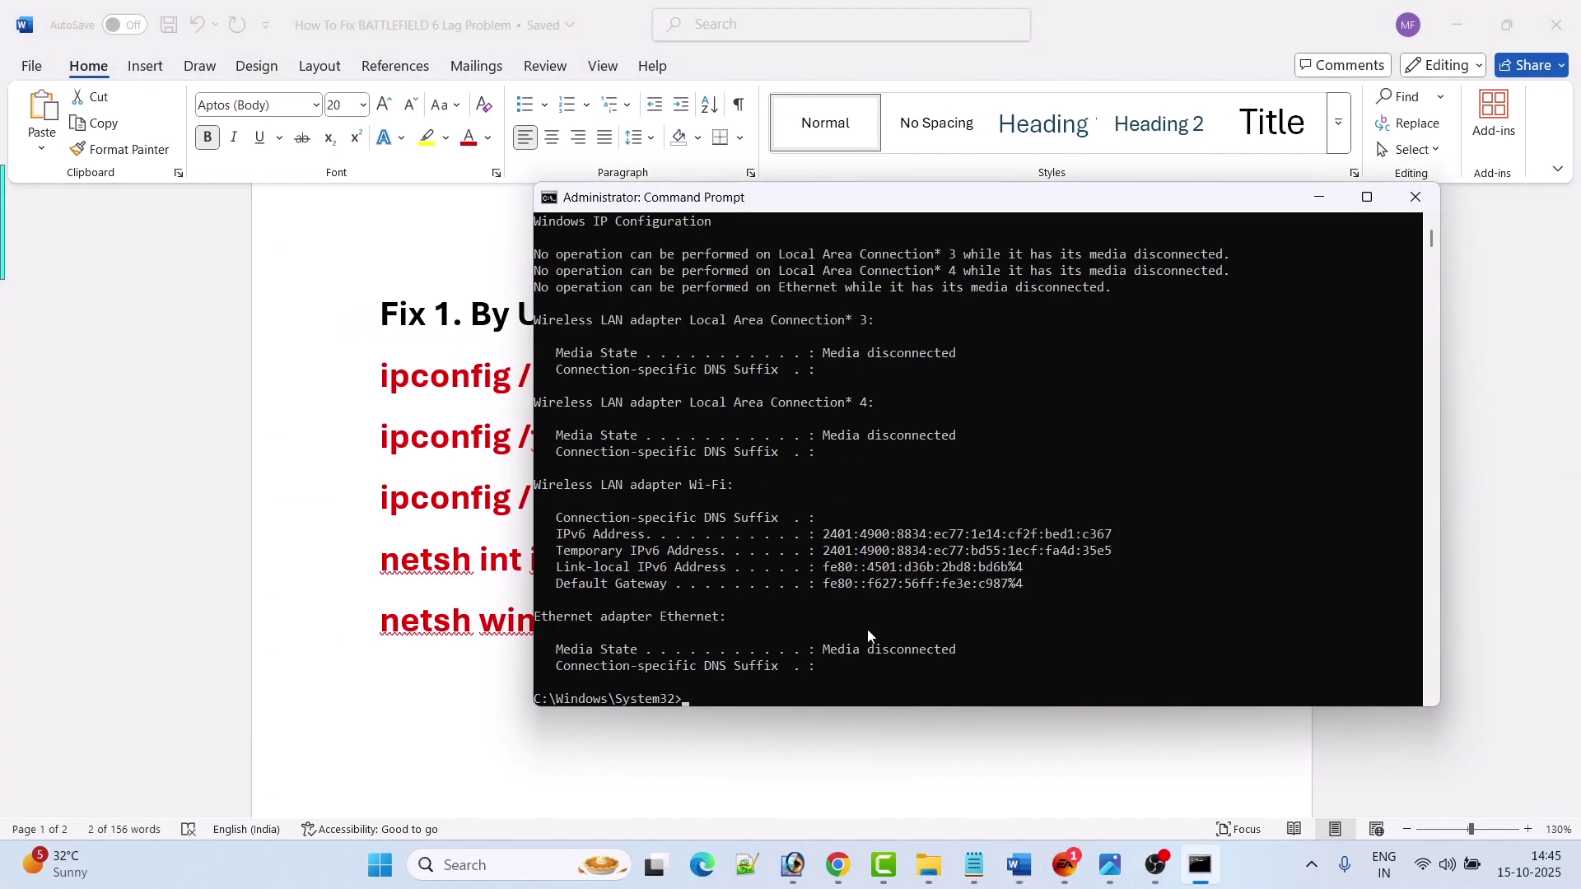
key(ctrl+v)
key(Return)
- Run ipconfig /renew and netsh int ip reset copied from the guide
key(alt+Tab)
triple_click(458, 508)
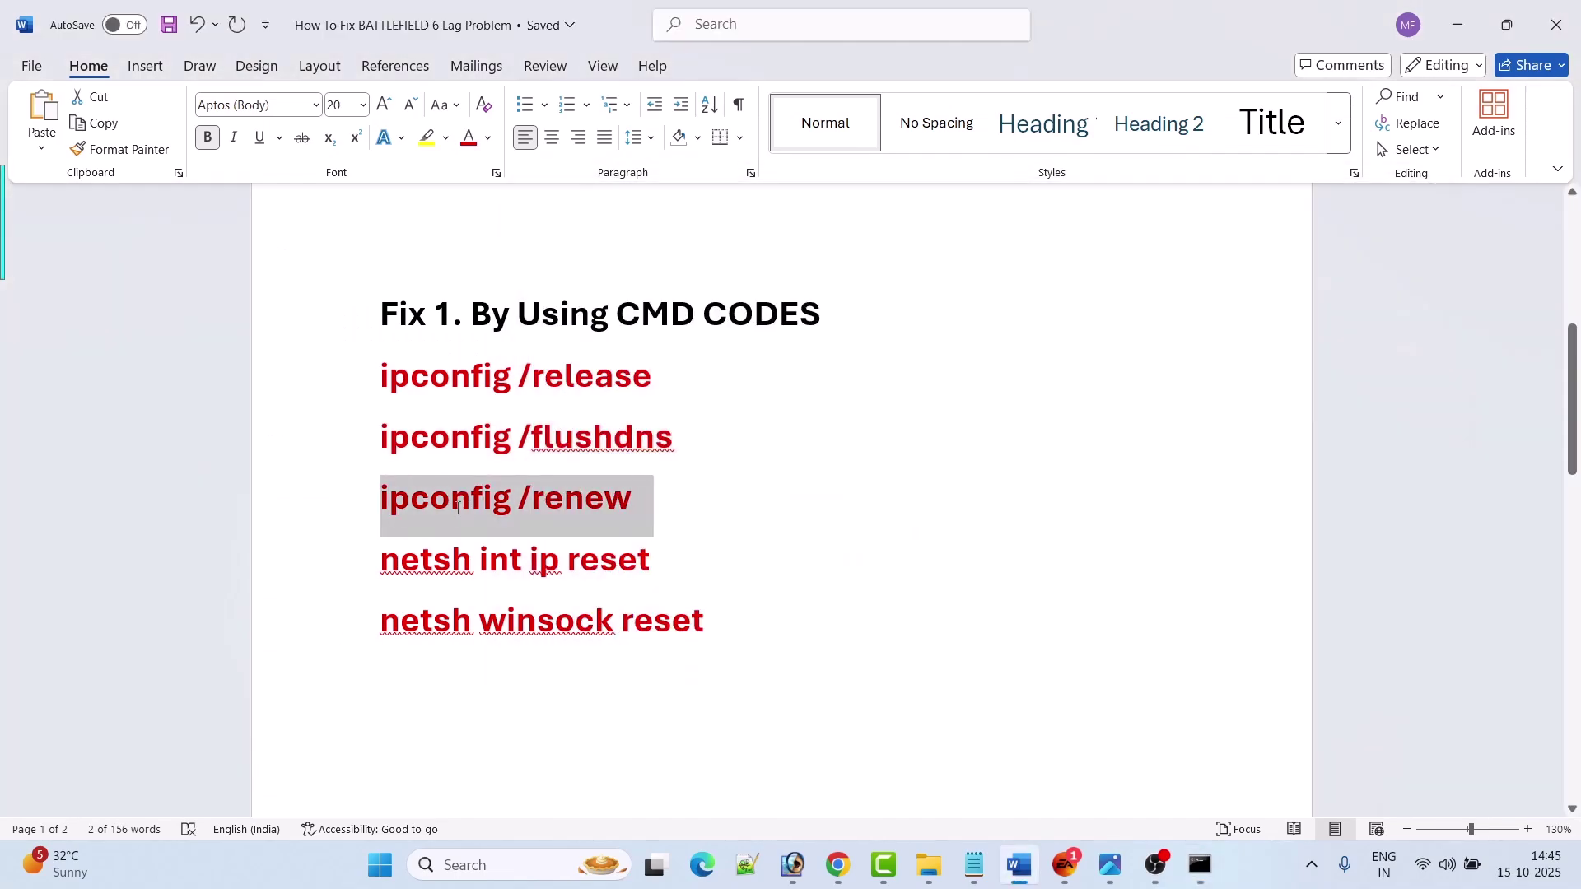
key(ctrl+c)
key(alt+Tab)
key(ctrl+v)
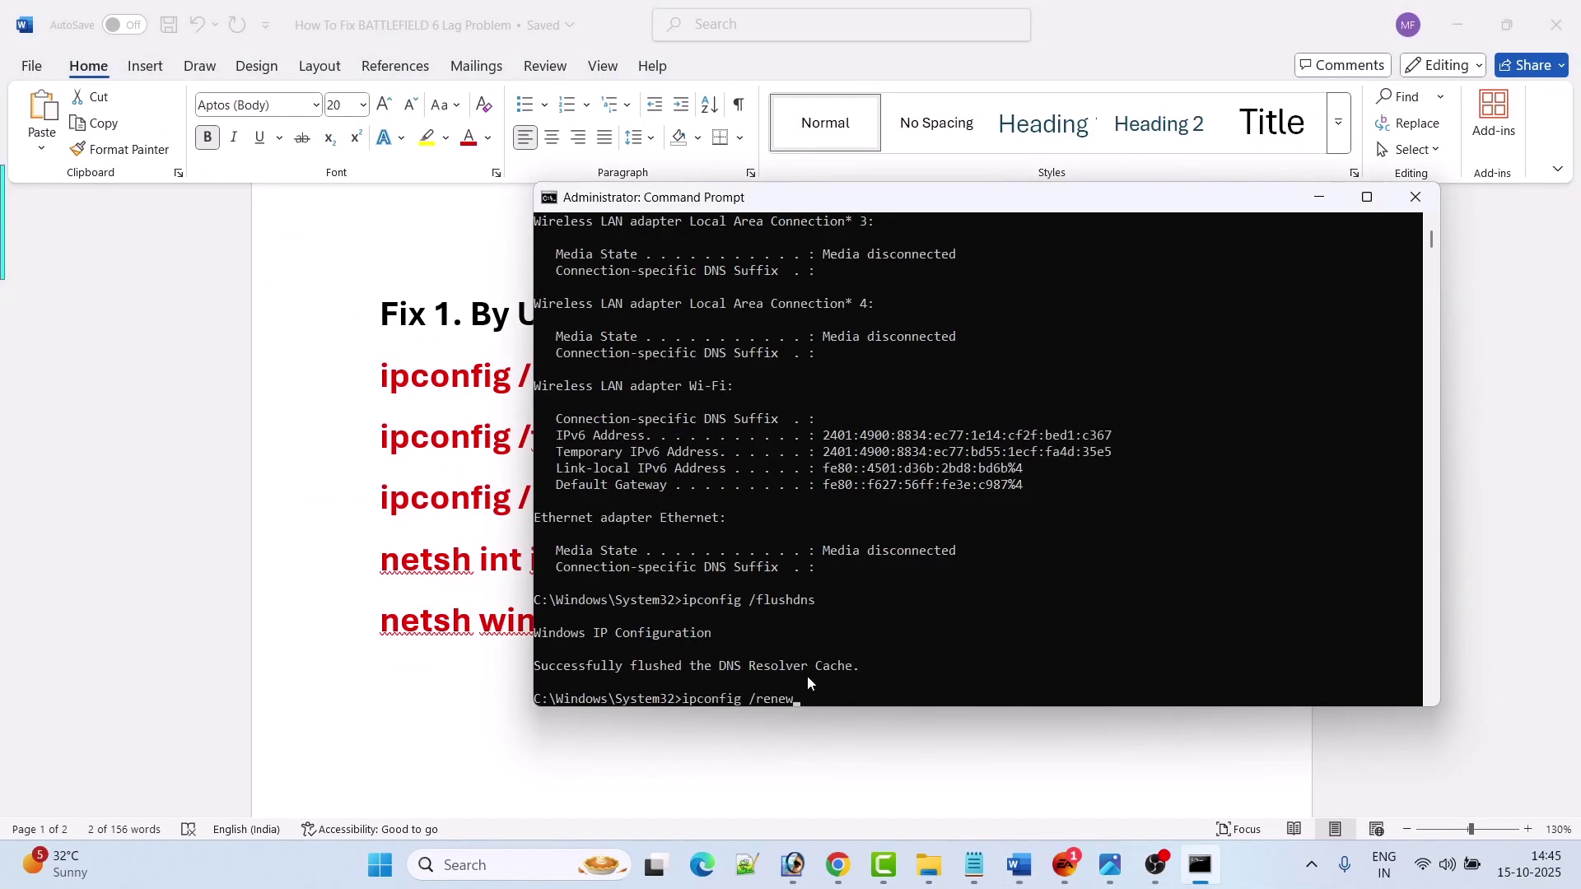
key(Return)
key(alt+Tab)
triple_click(411, 568)
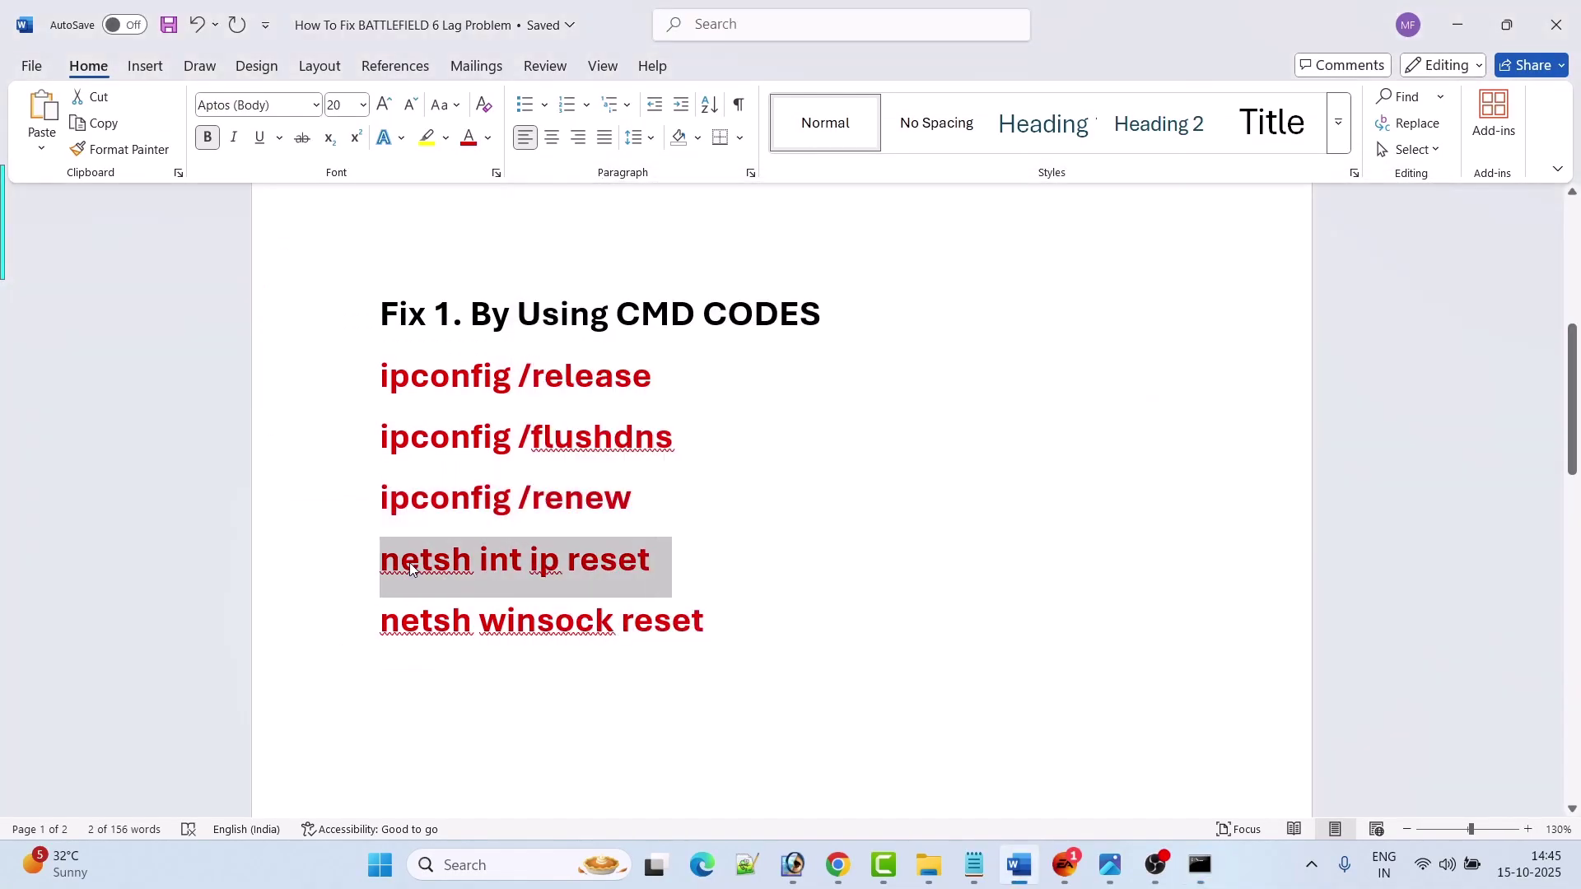
key(ctrl+c)
key(alt+Tab)
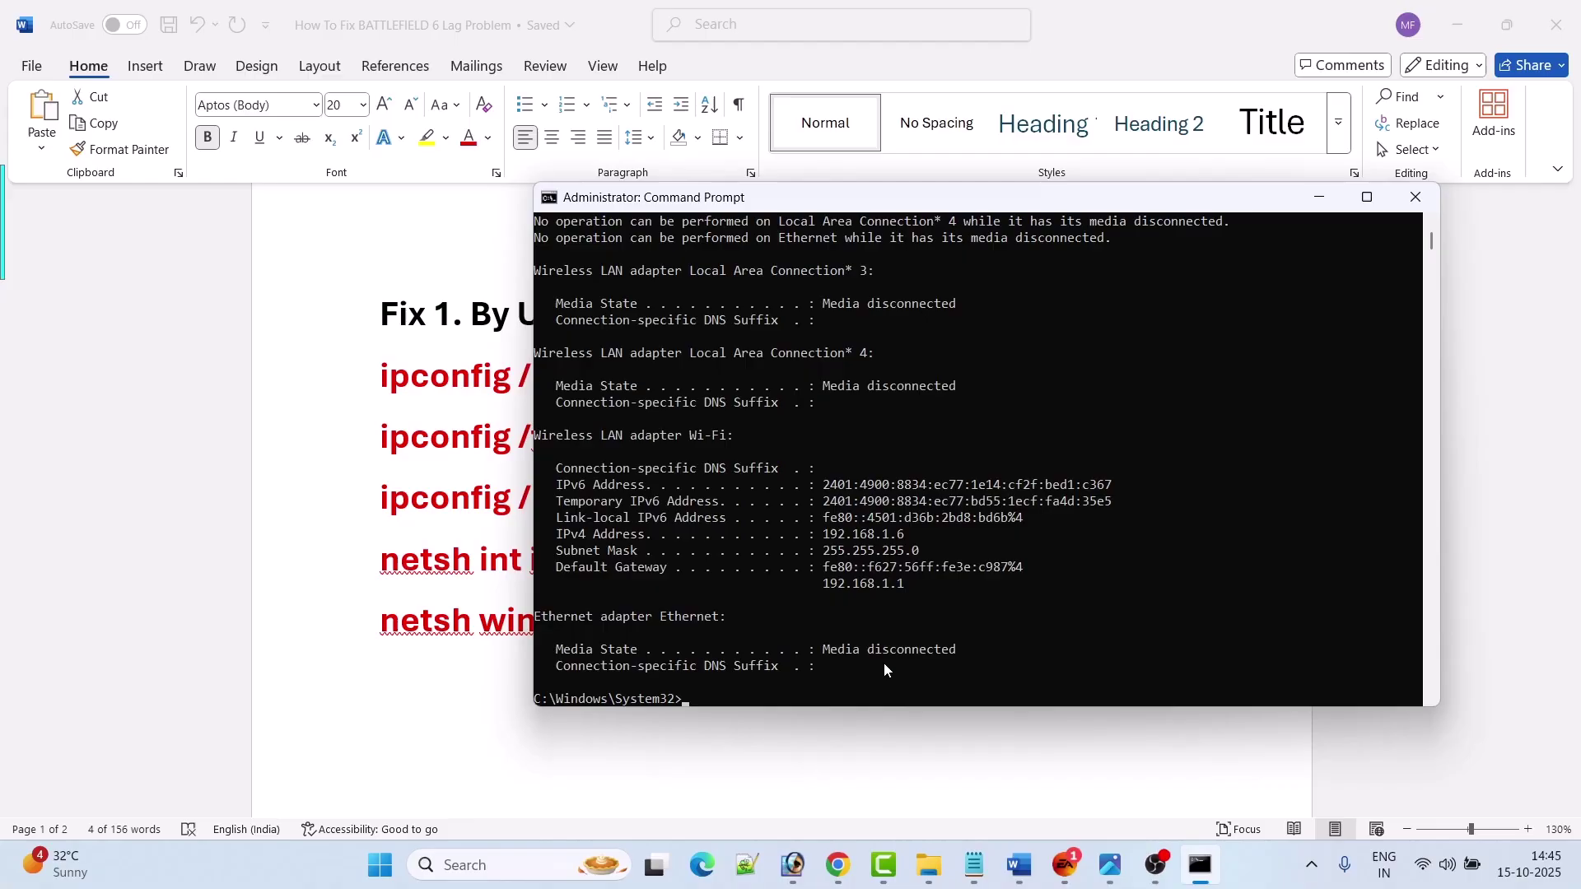
key(ctrl+v)
key(Return)
- Run netsh winsock reset to reset the Winsock catalog
key(alt+Tab)
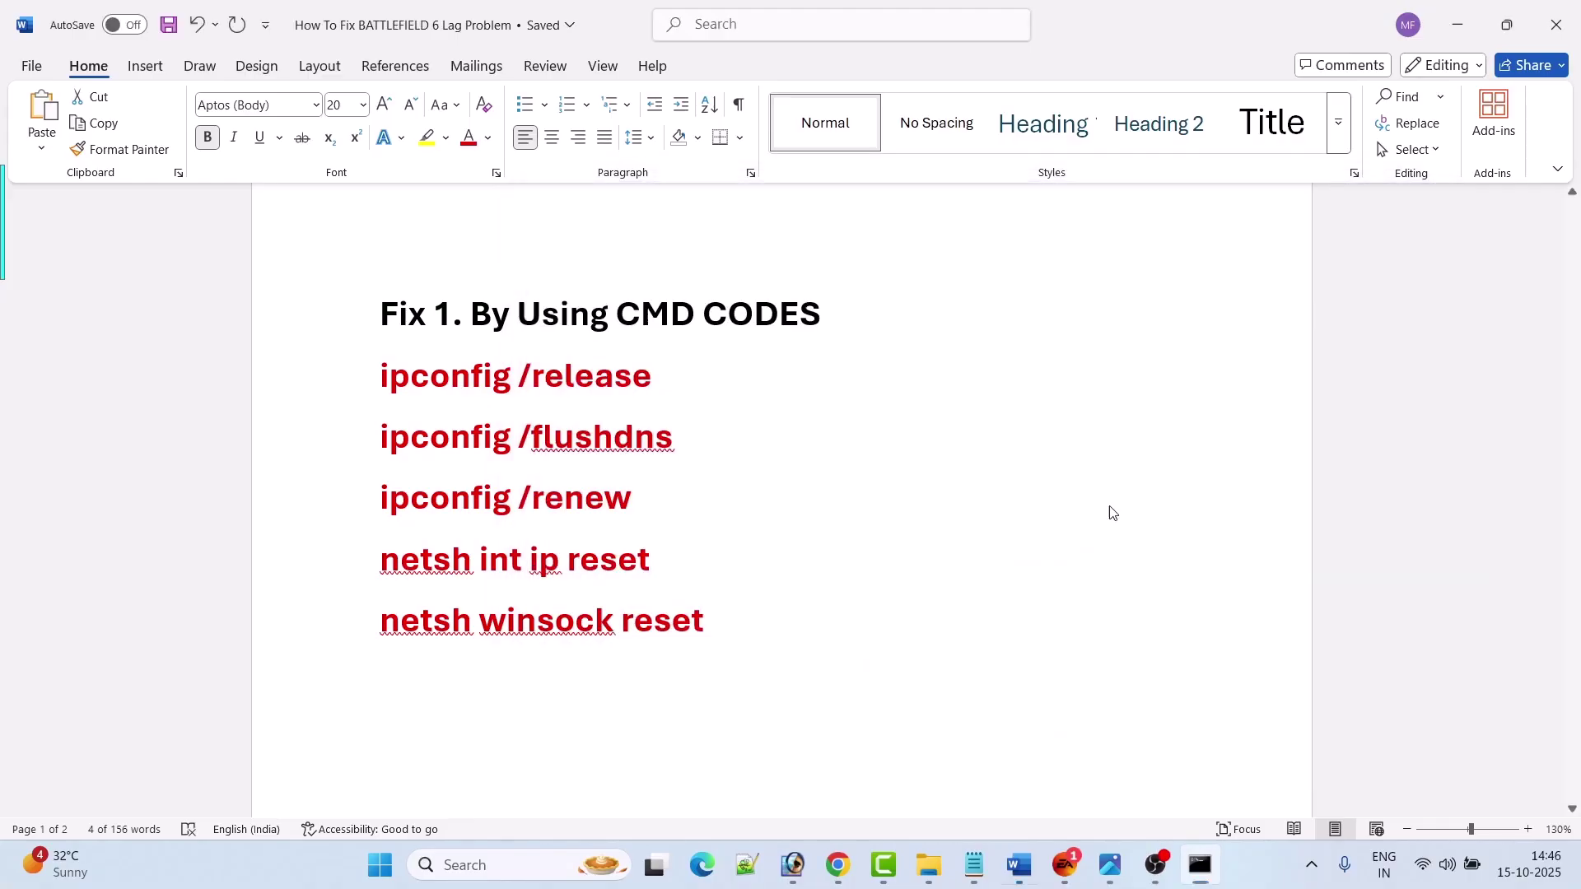
triple_click(394, 630)
key(ctrl+c)
key(alt+Tab)
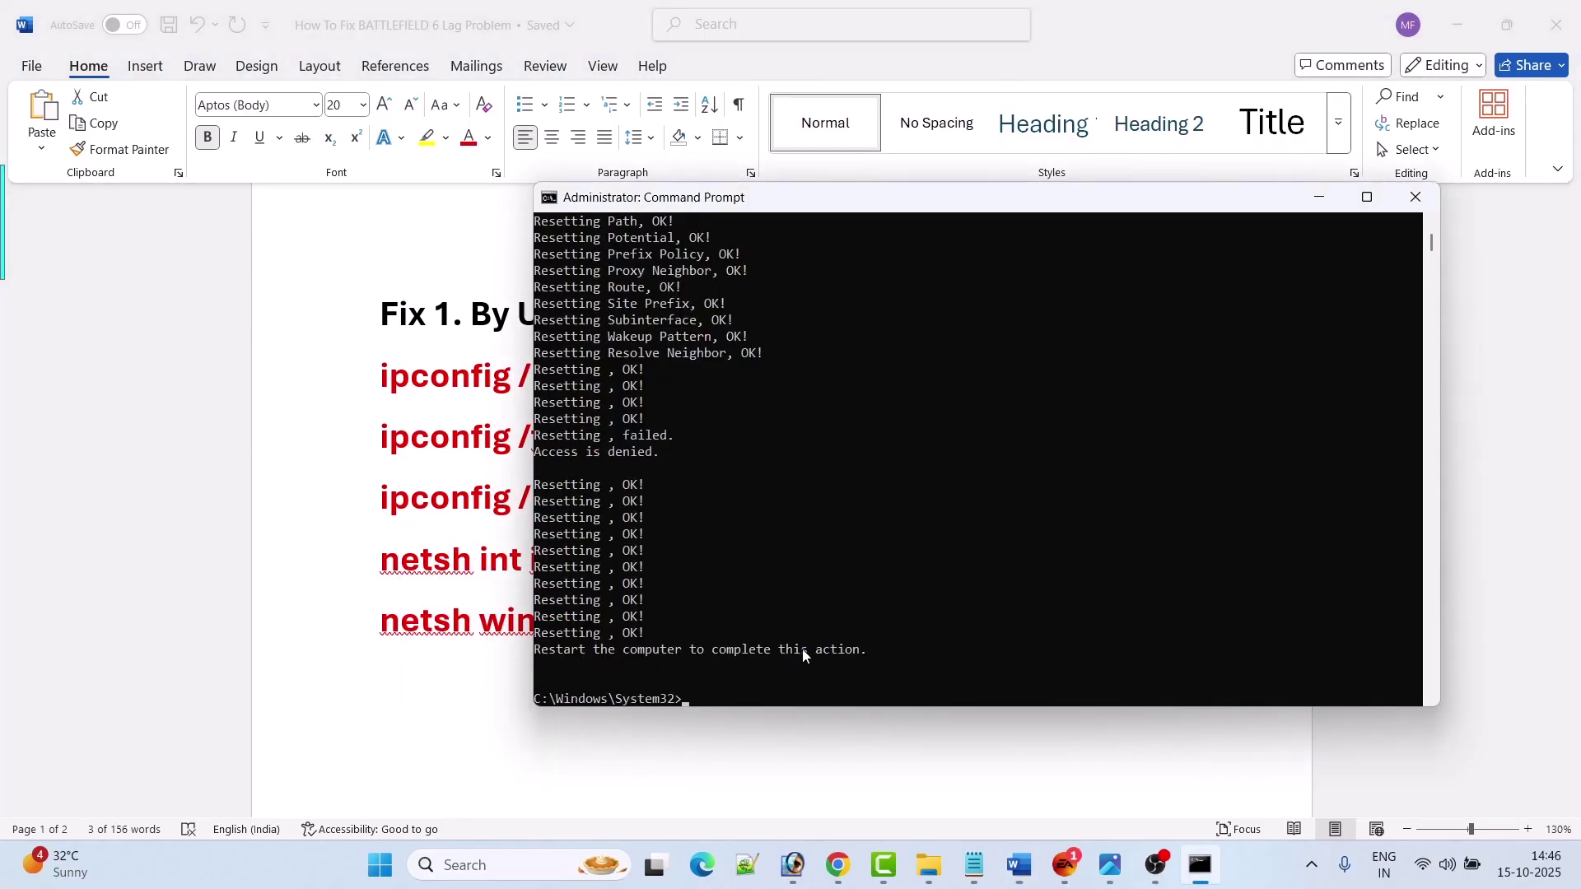
key(ctrl+v)
key(Return)
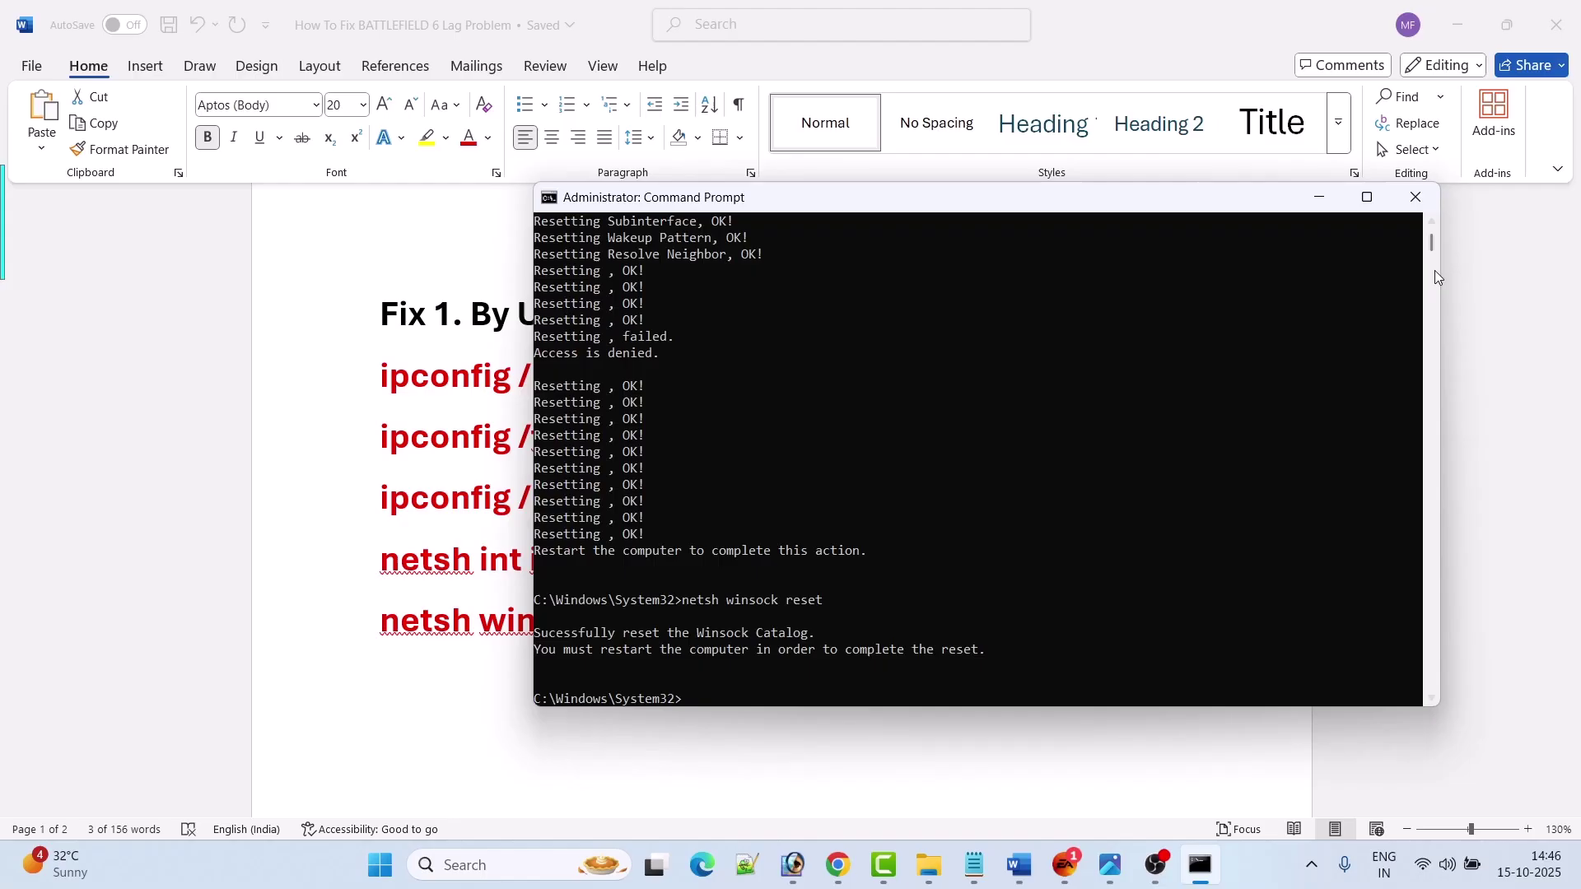
- Close Command Prompt and view the Start menu's Restart option without restarting
click(1416, 197)
key(super)
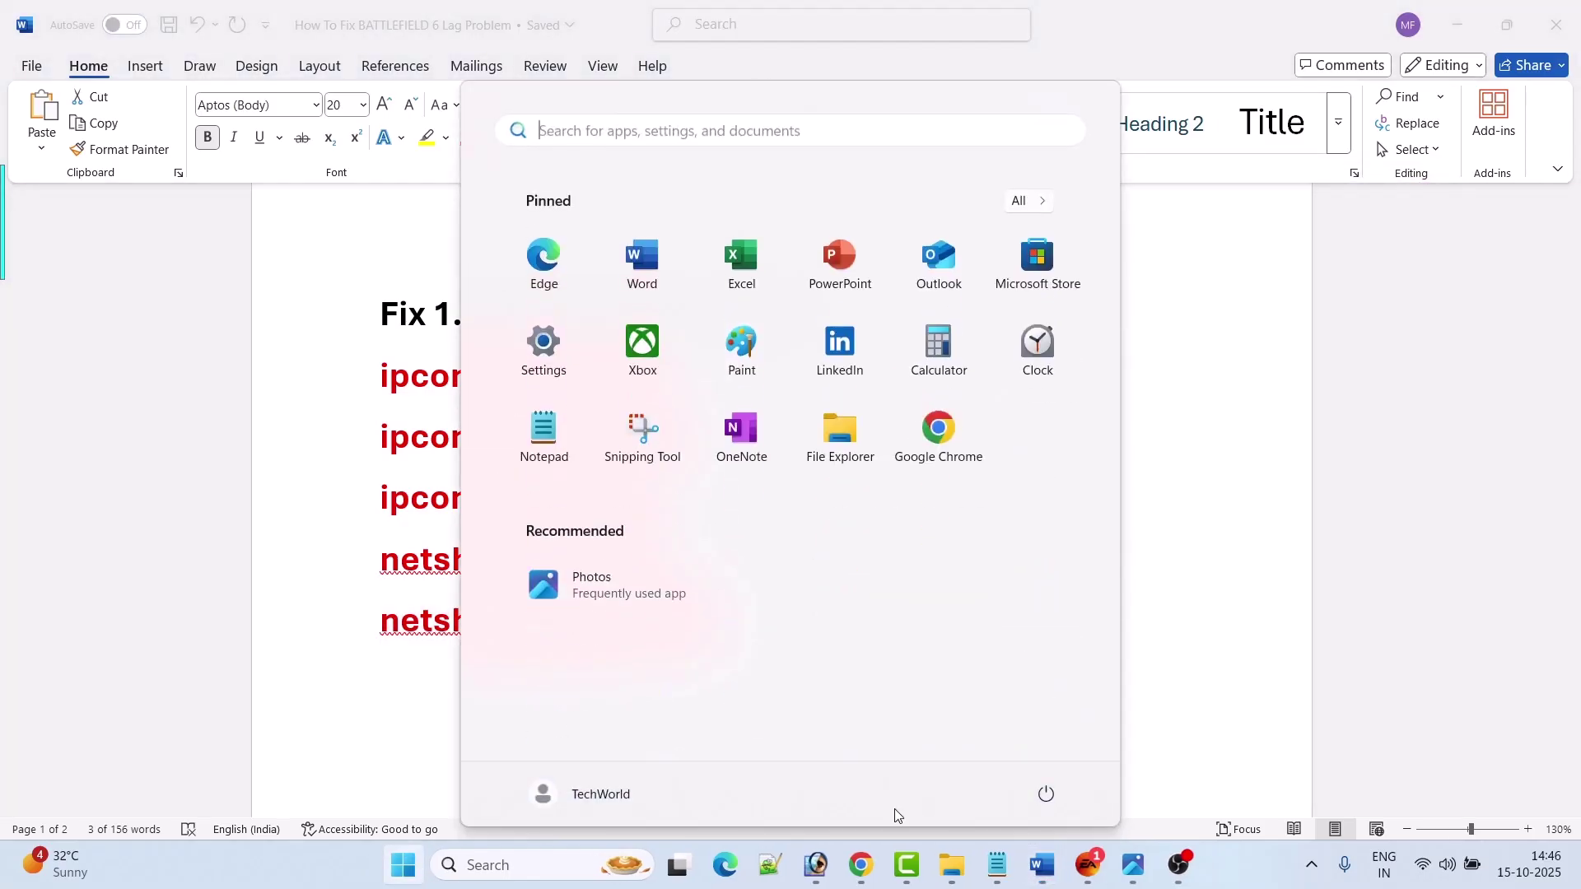
click(1046, 794)
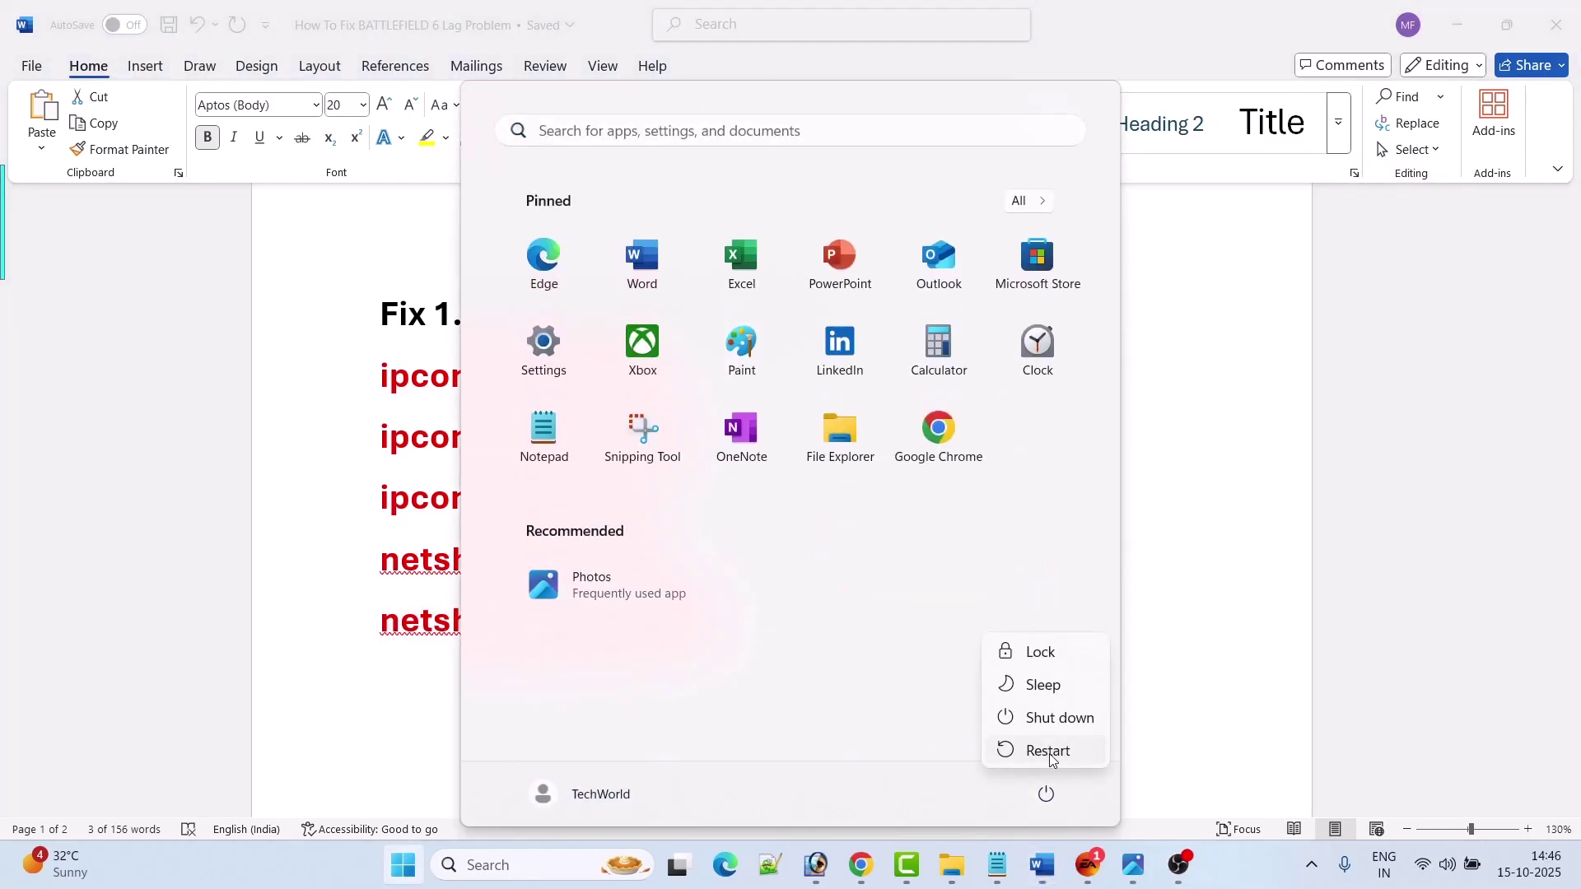
click(1224, 599)
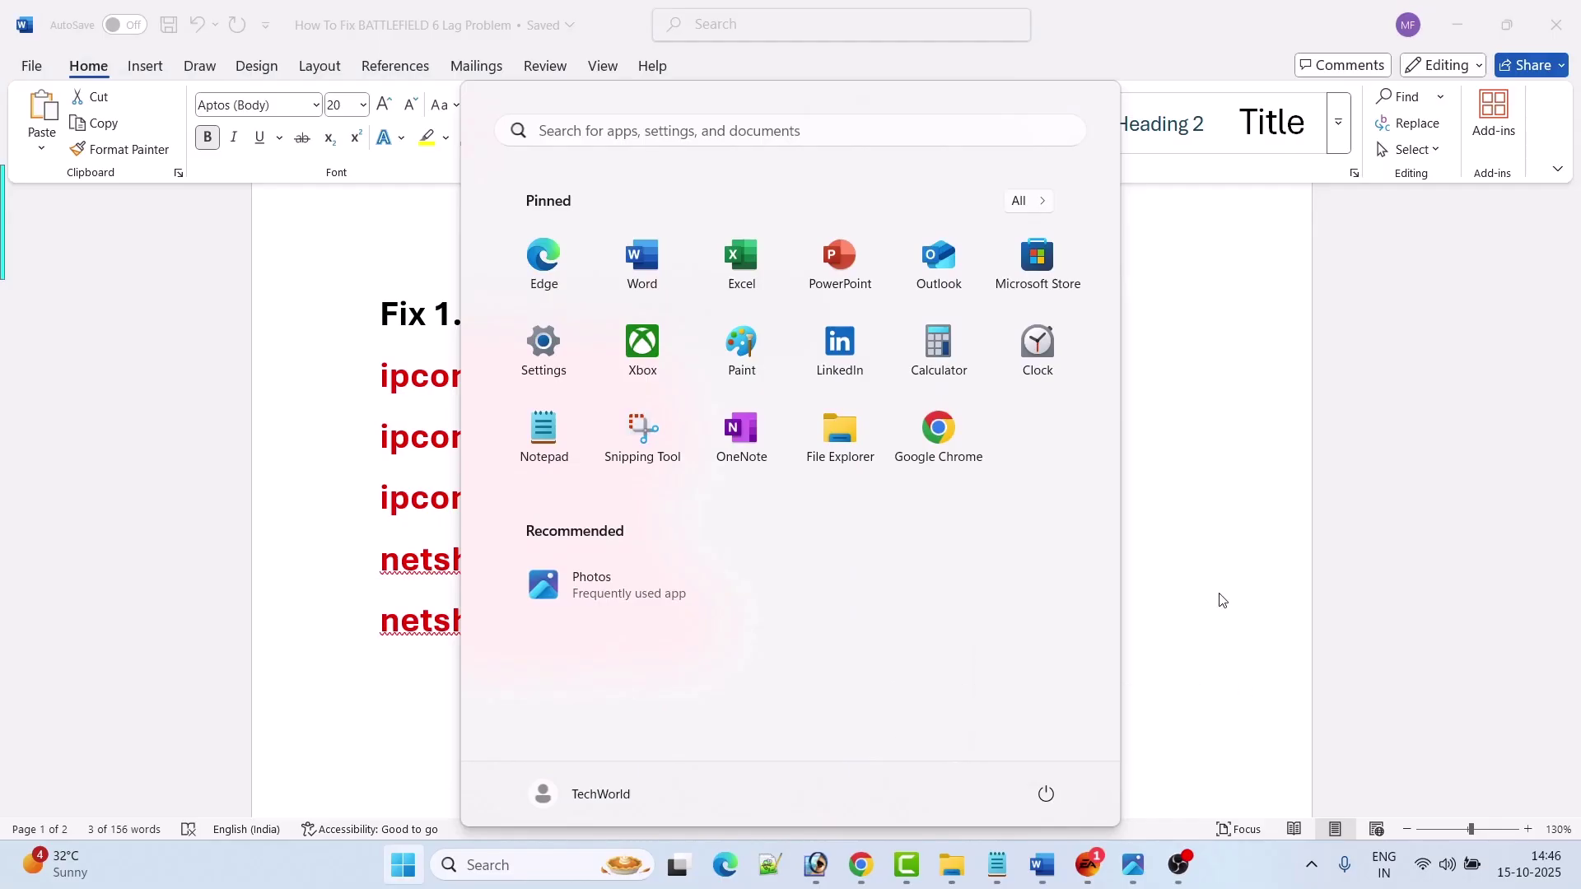
click(1204, 583)
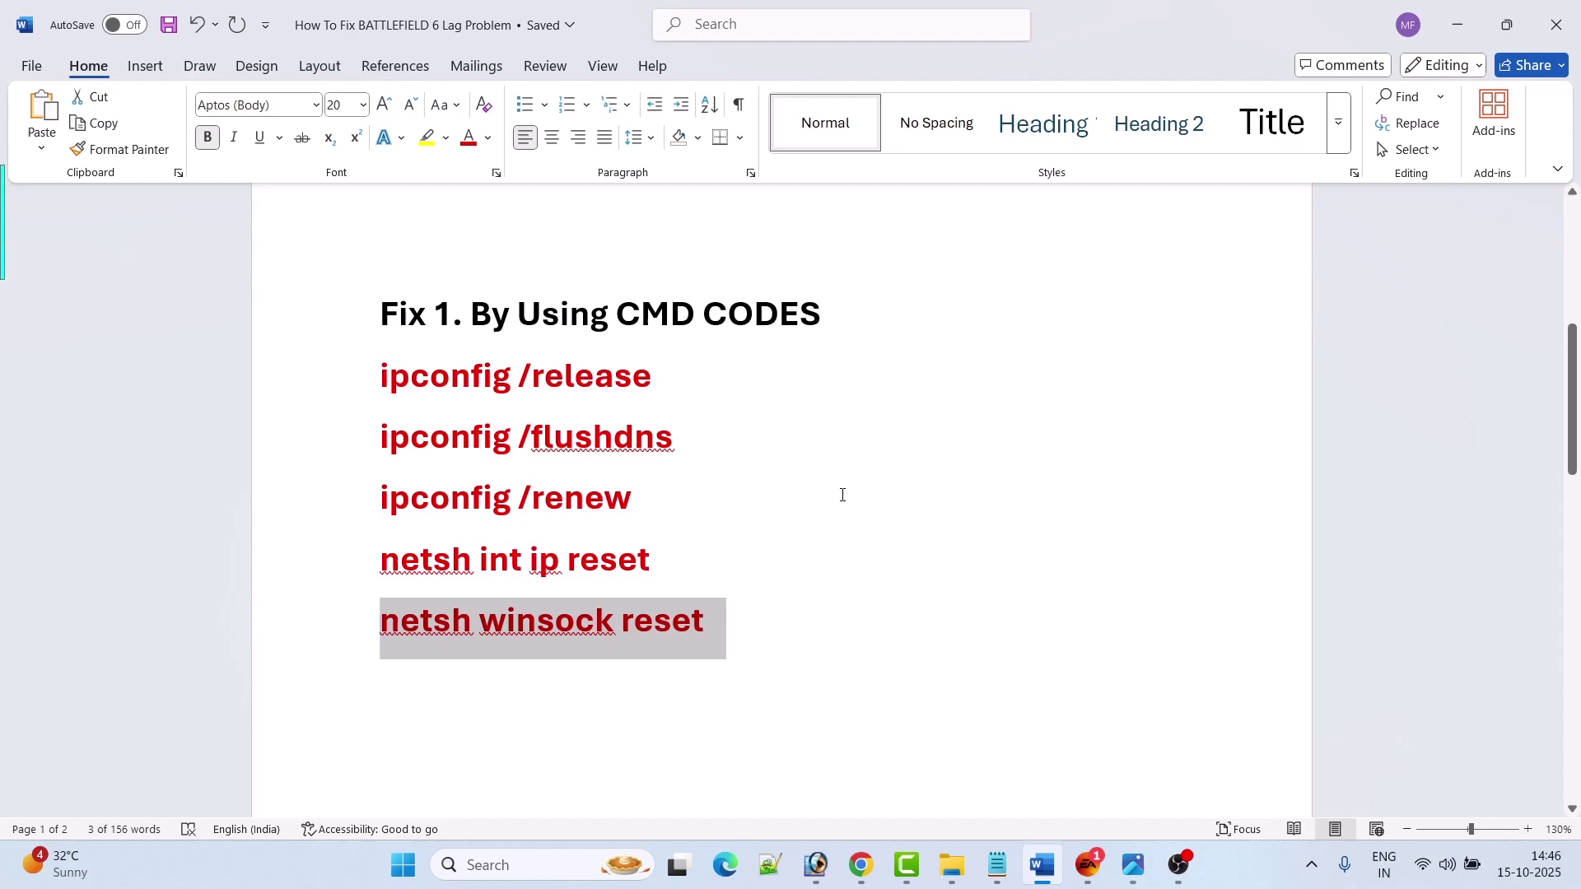
- Scroll the guide to Fix 2 and launch Windows Defender Firewall from search
click(842, 495)
scroll(842, 495, down, 5)
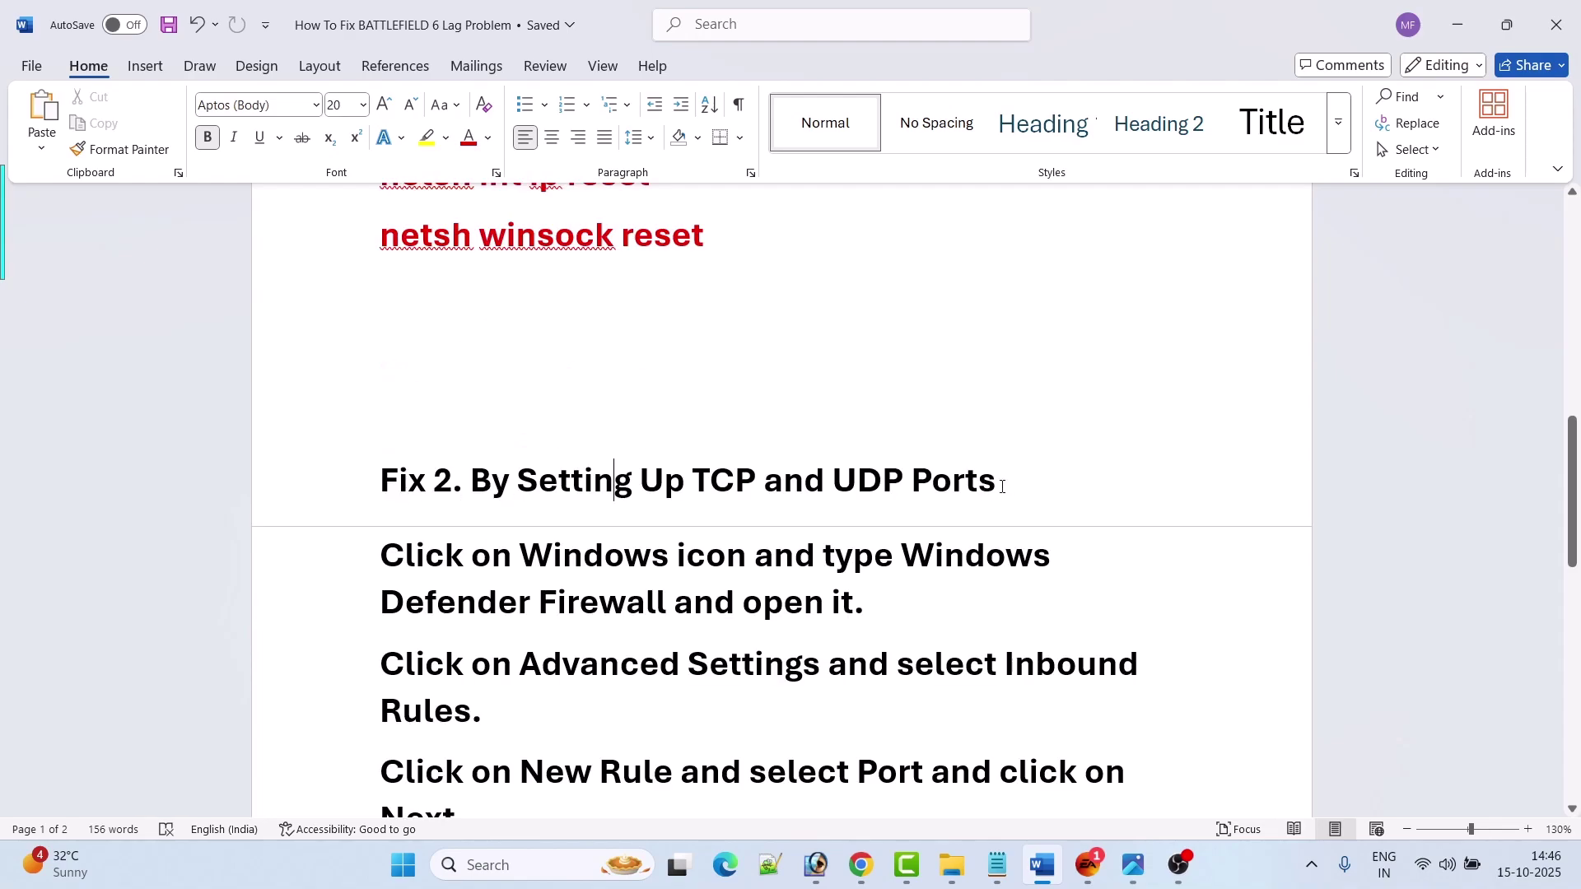
click(537, 864)
text(windows defe)
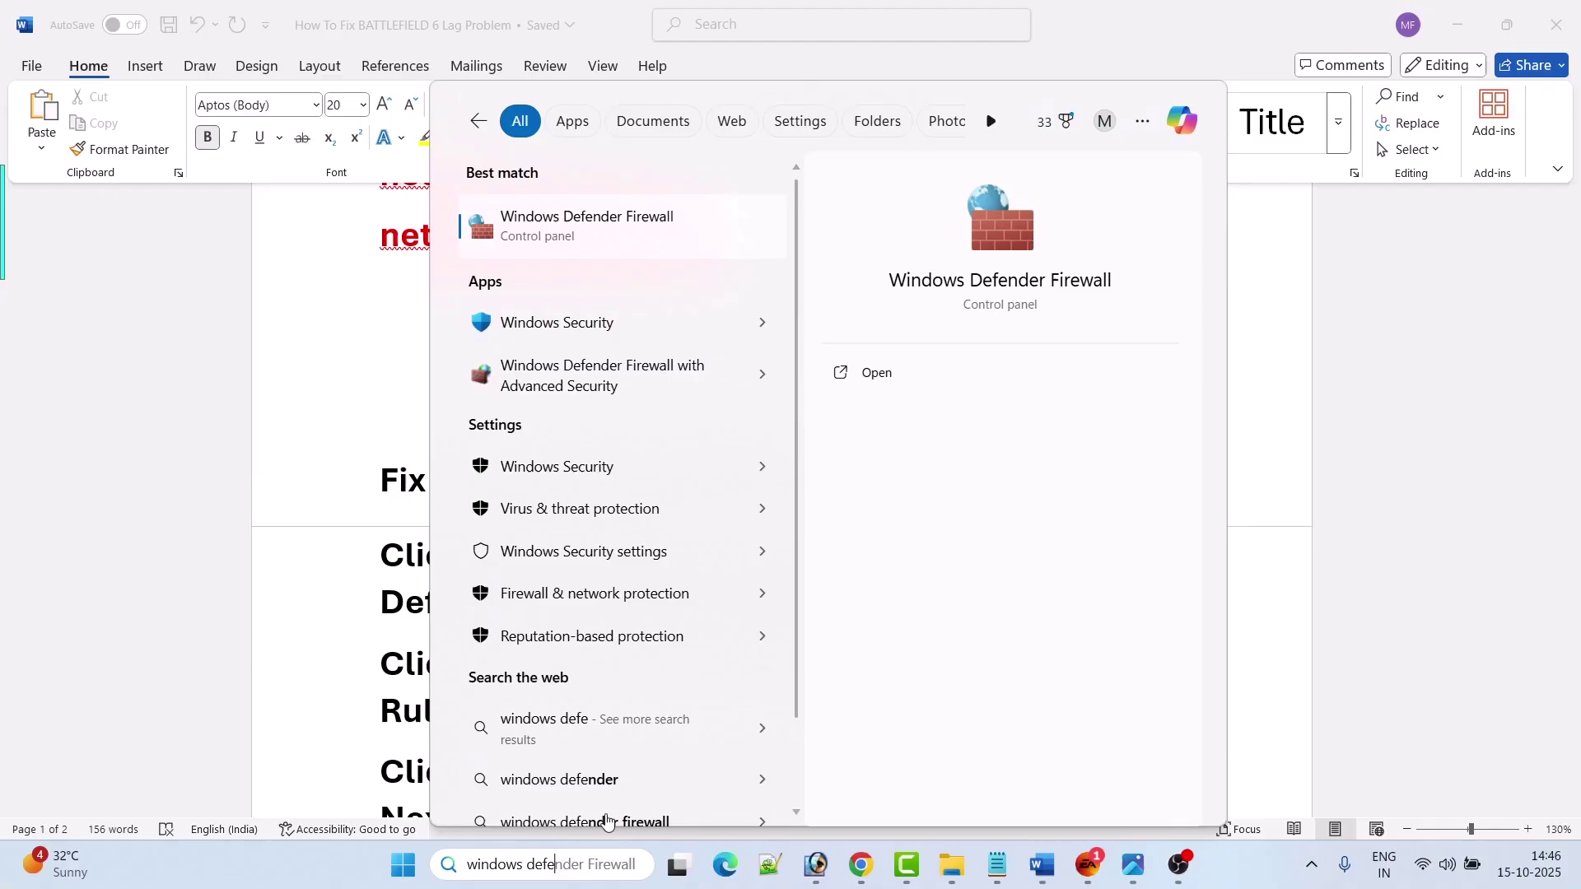
click(944, 381)
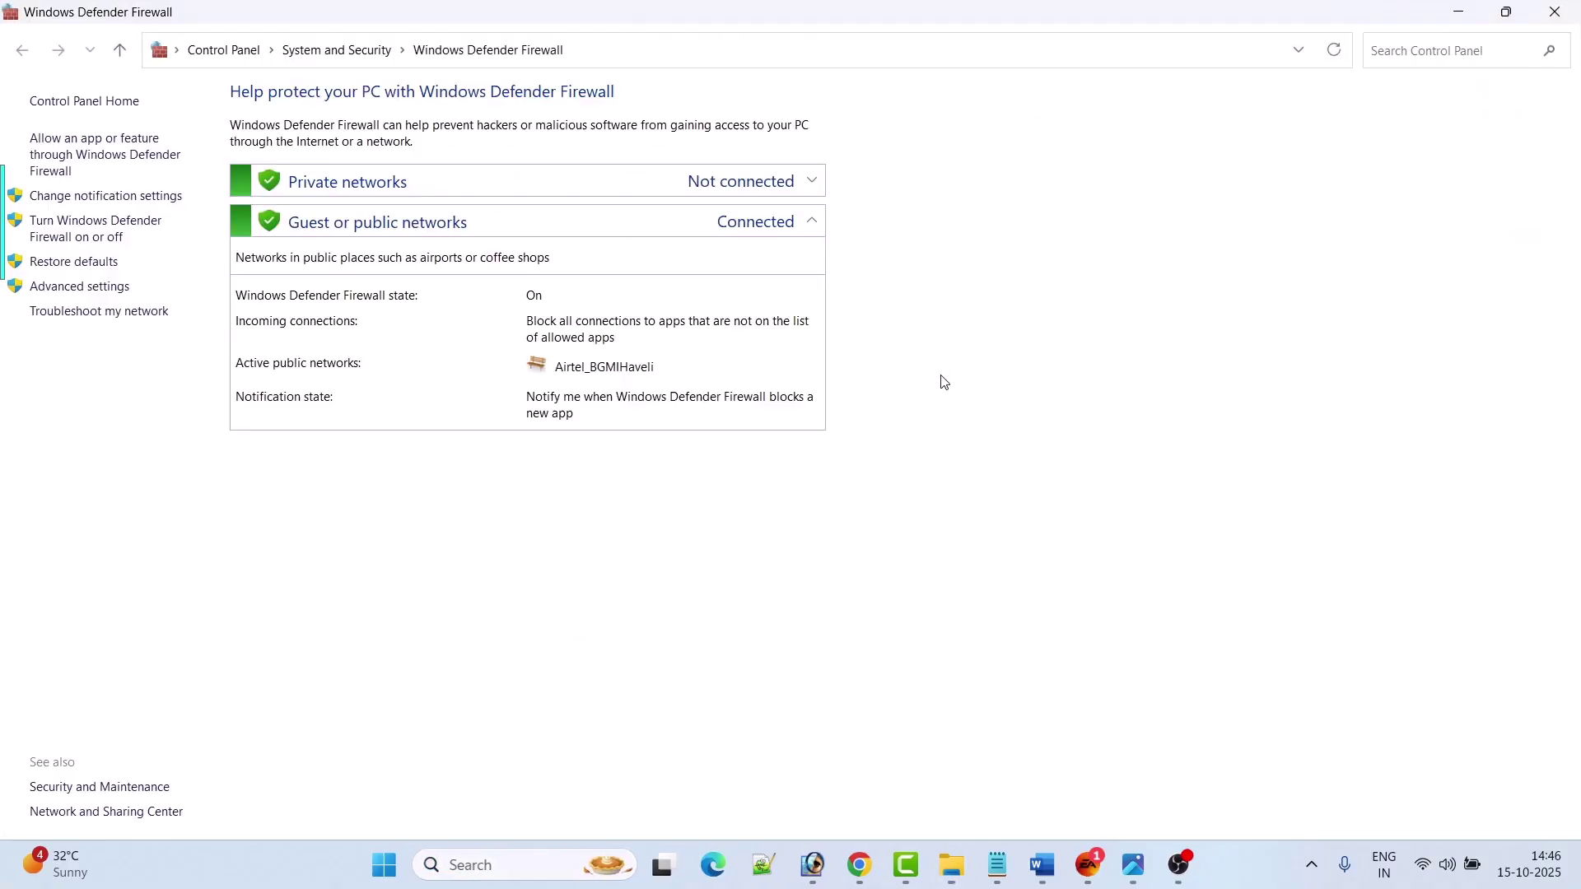
- Start a new port-based inbound rule from the firewall's advanced settings
click(79, 294)
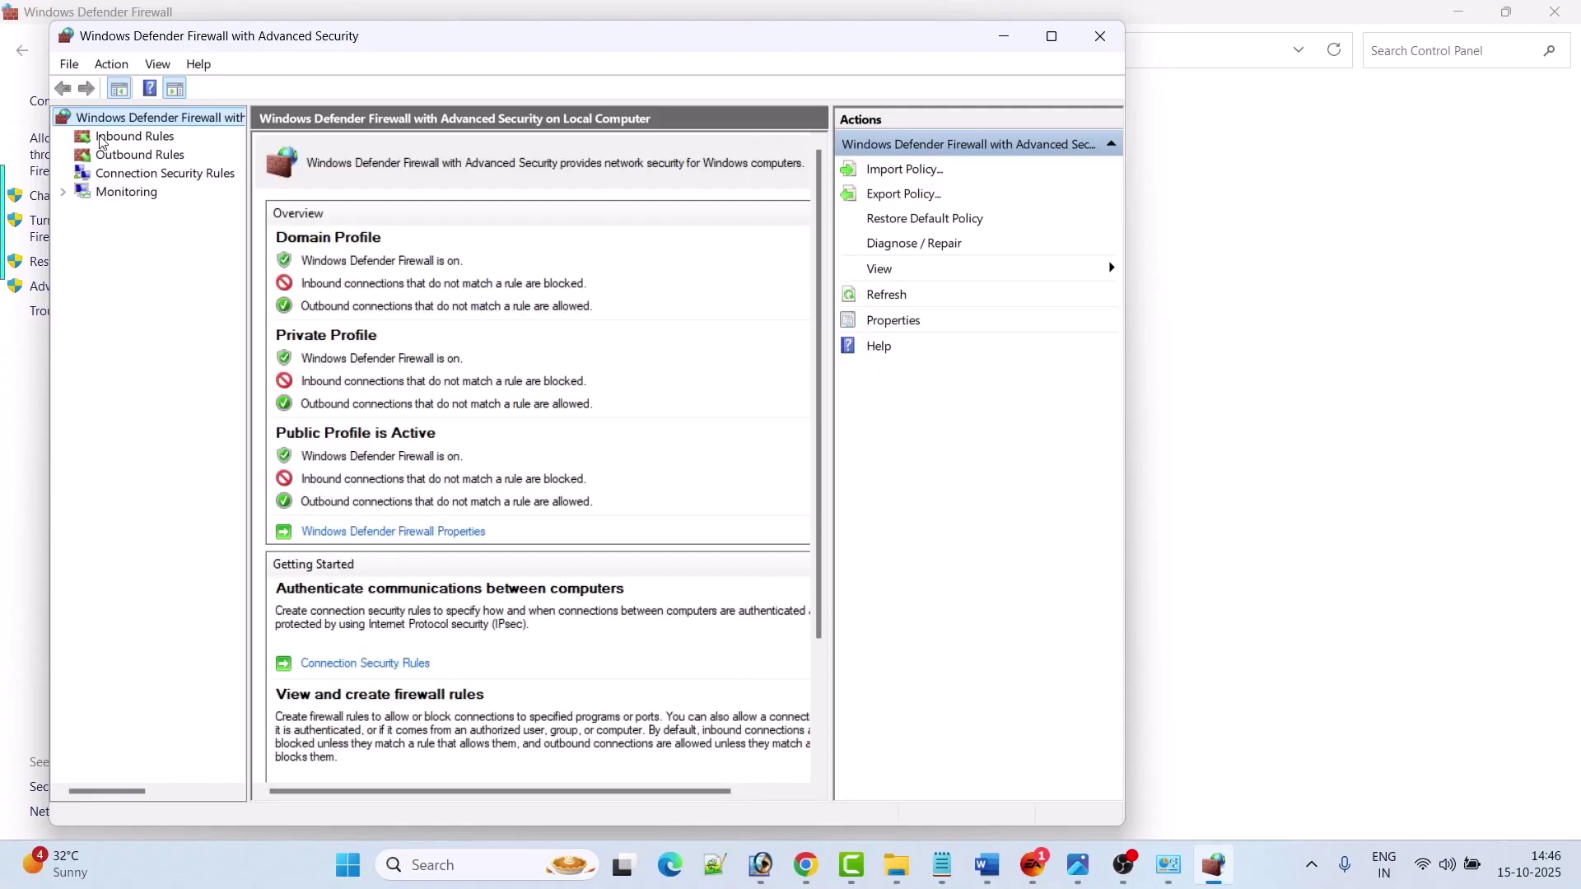
click(133, 138)
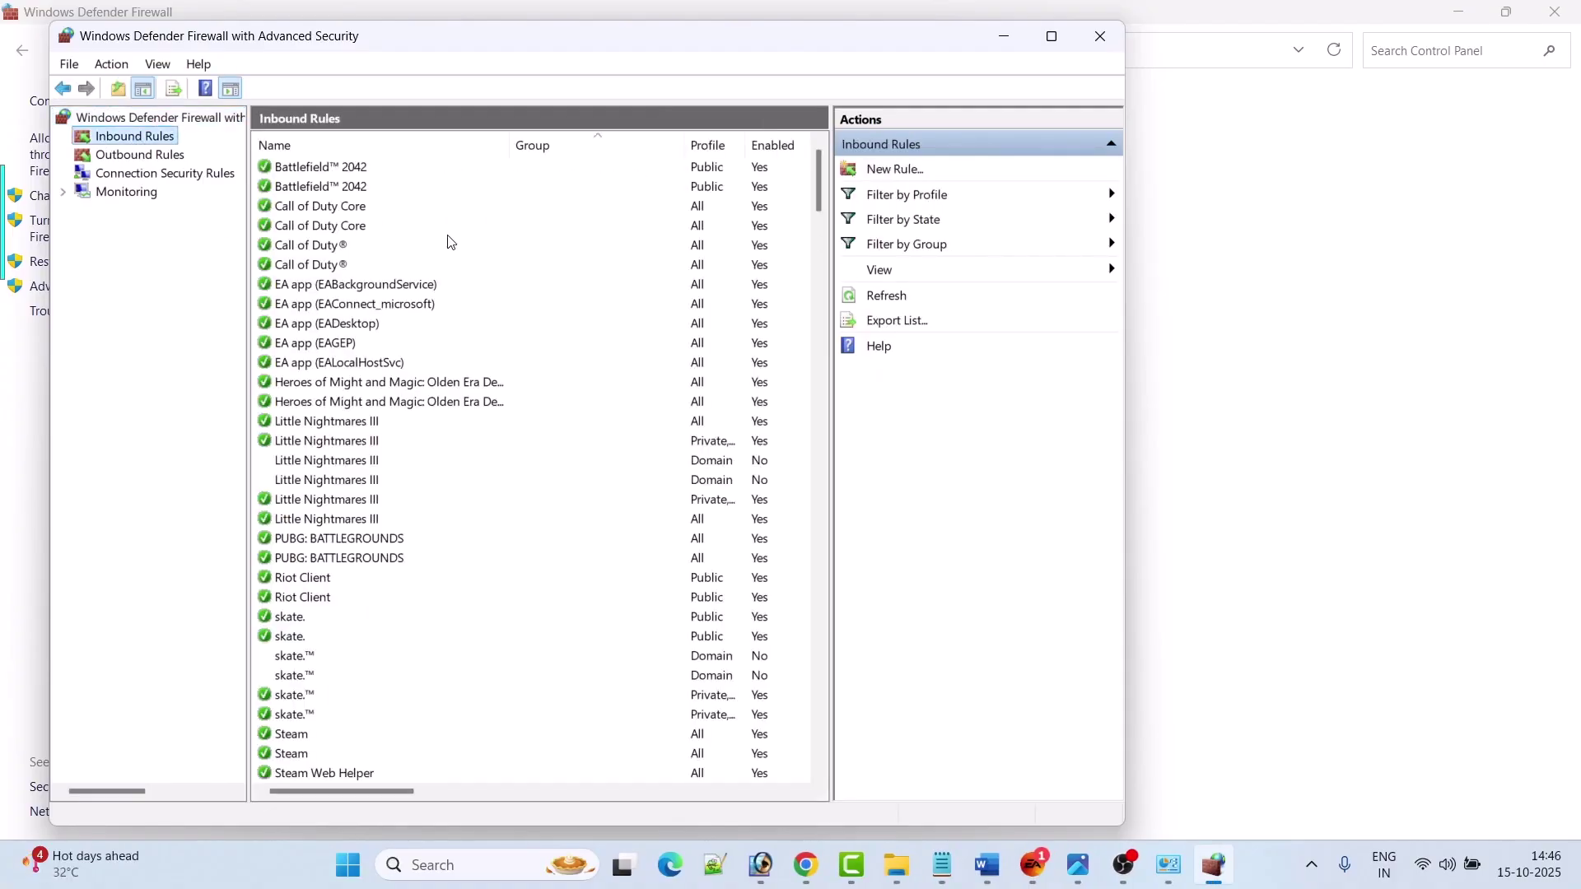
click(934, 171)
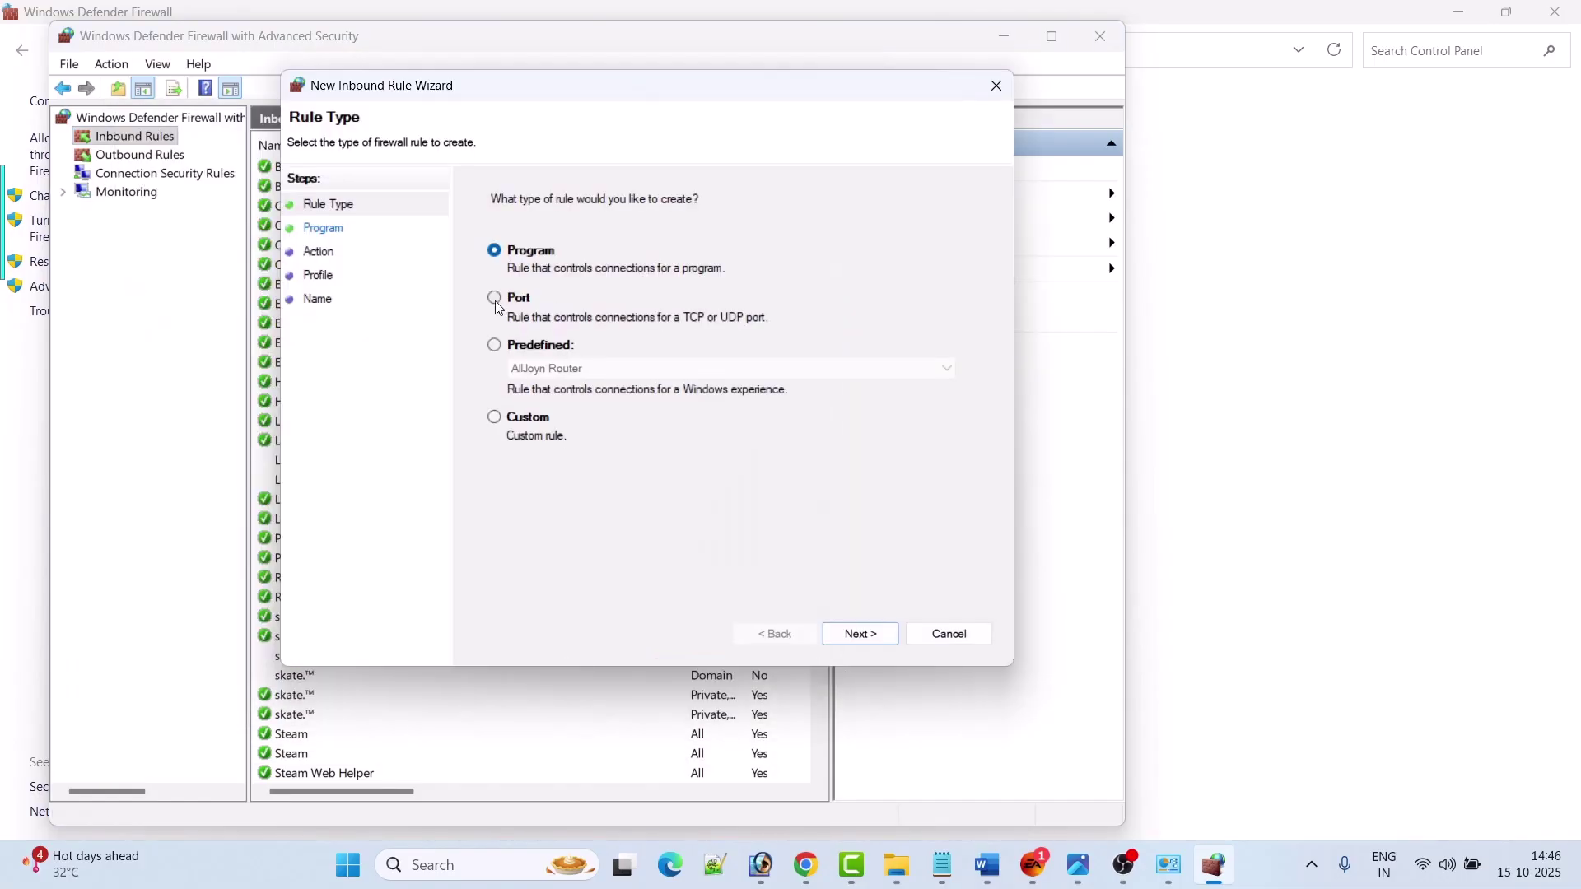
click(497, 301)
click(861, 635)
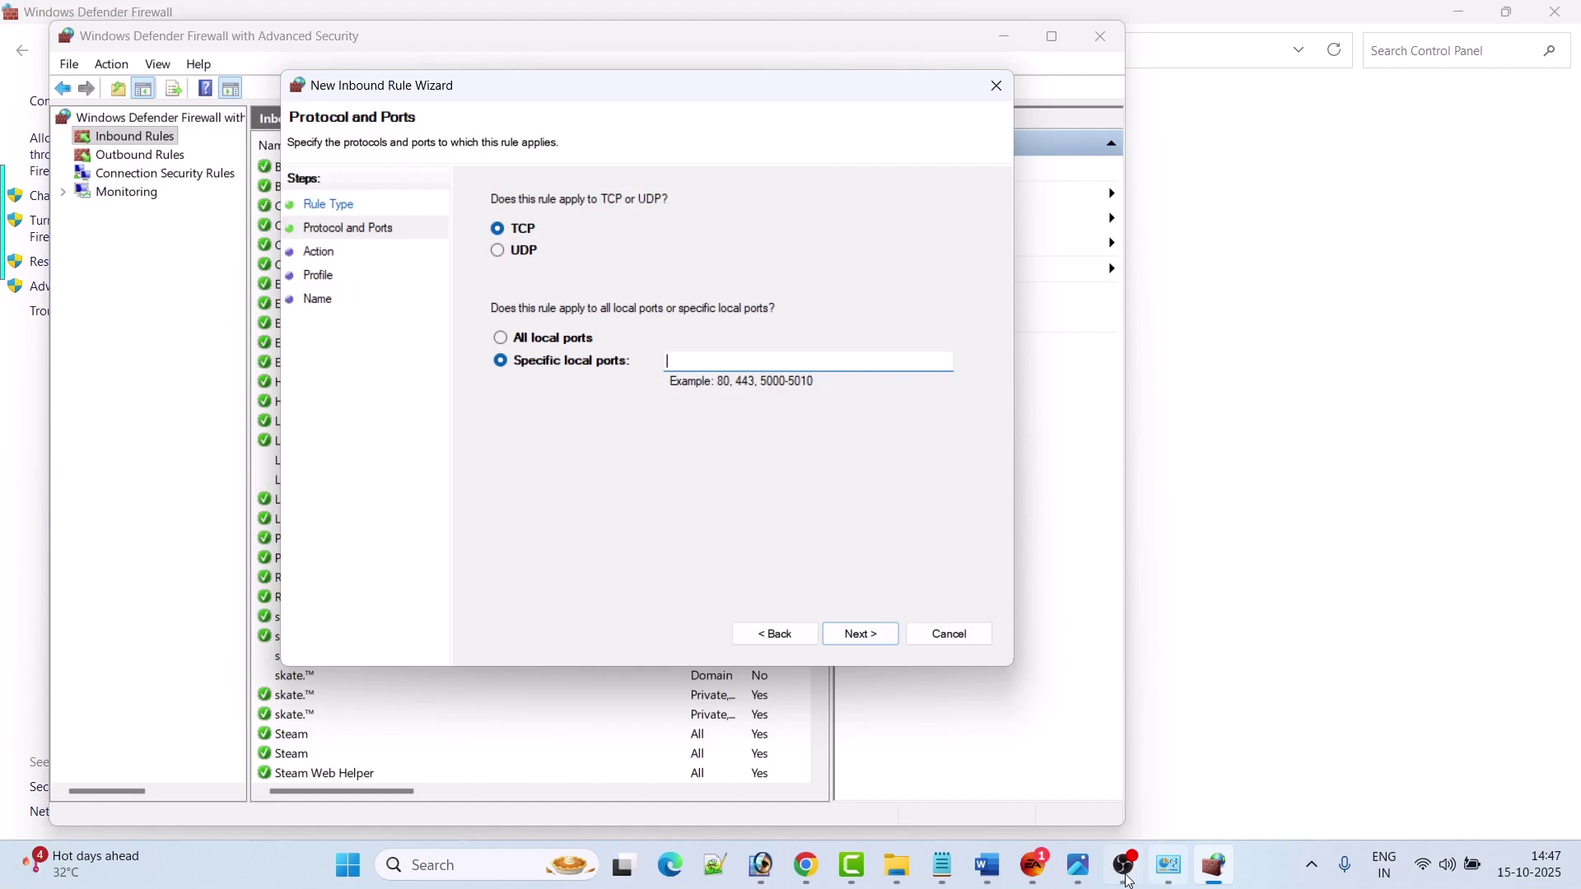
- Enter TCP specific local ports 27015, 27036 copied from the guide
click(990, 866)
scroll(605, 461, down, 5)
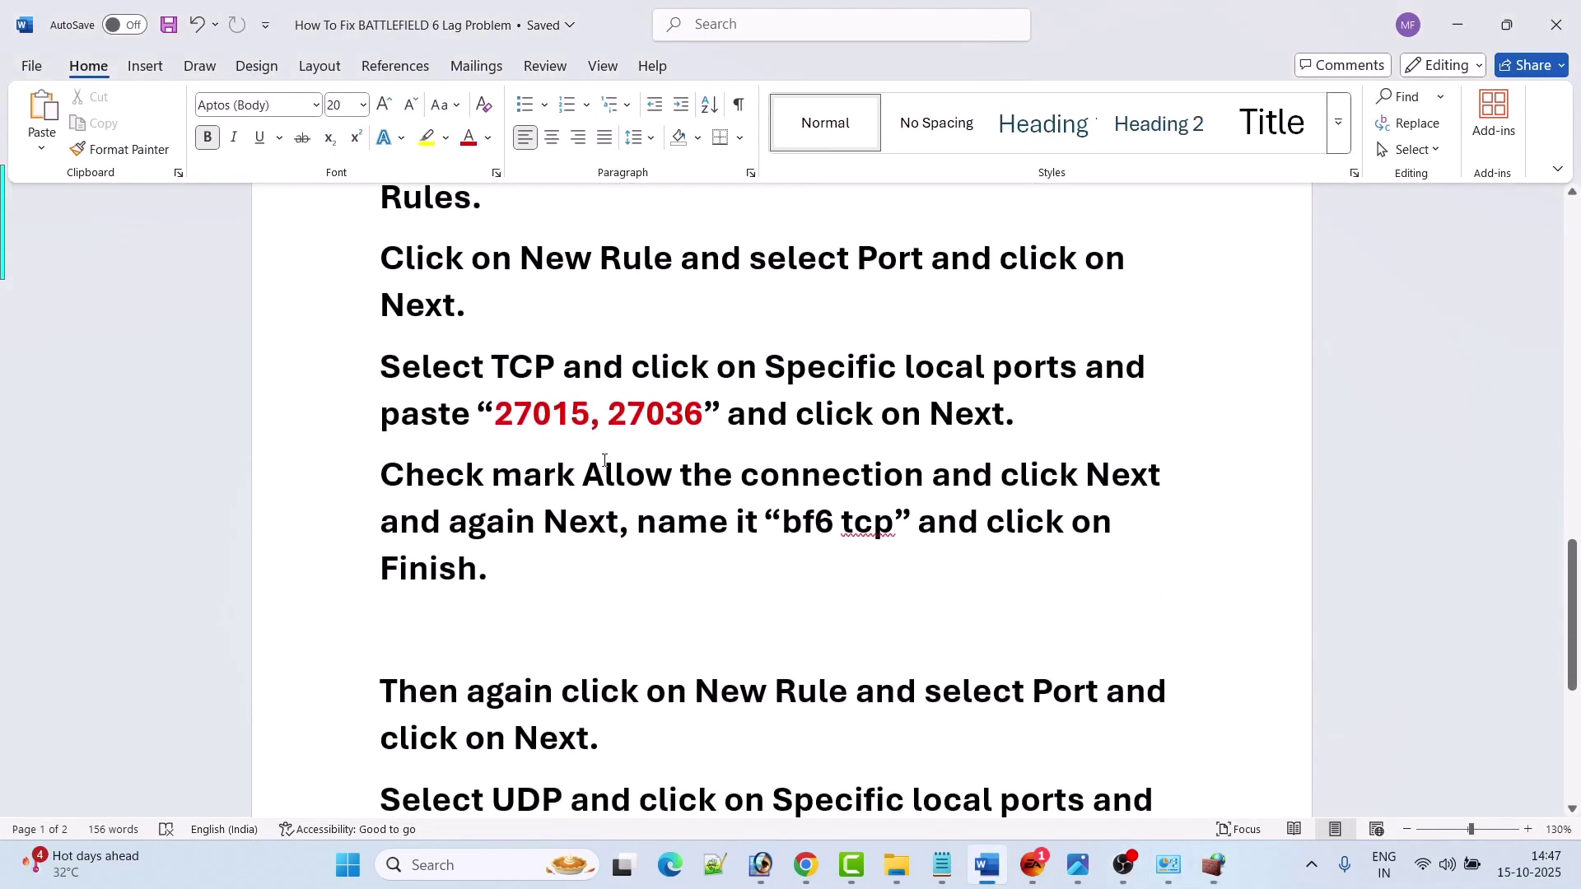
drag(497, 414, 704, 416)
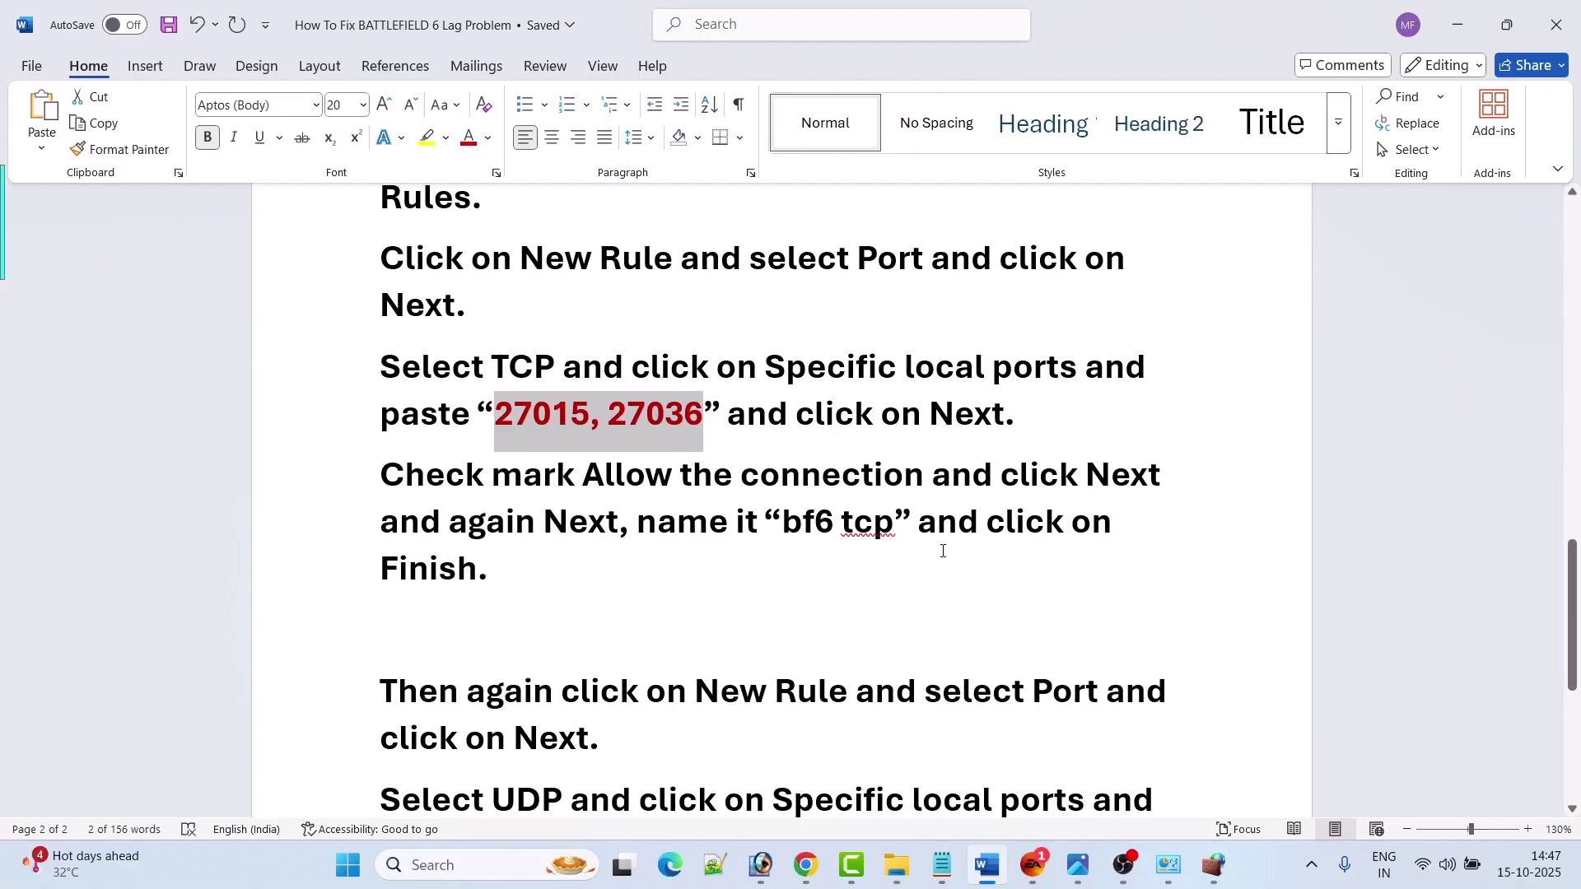
key(ctrl+c)
key(alt+Tab)
key(ctrl+v)
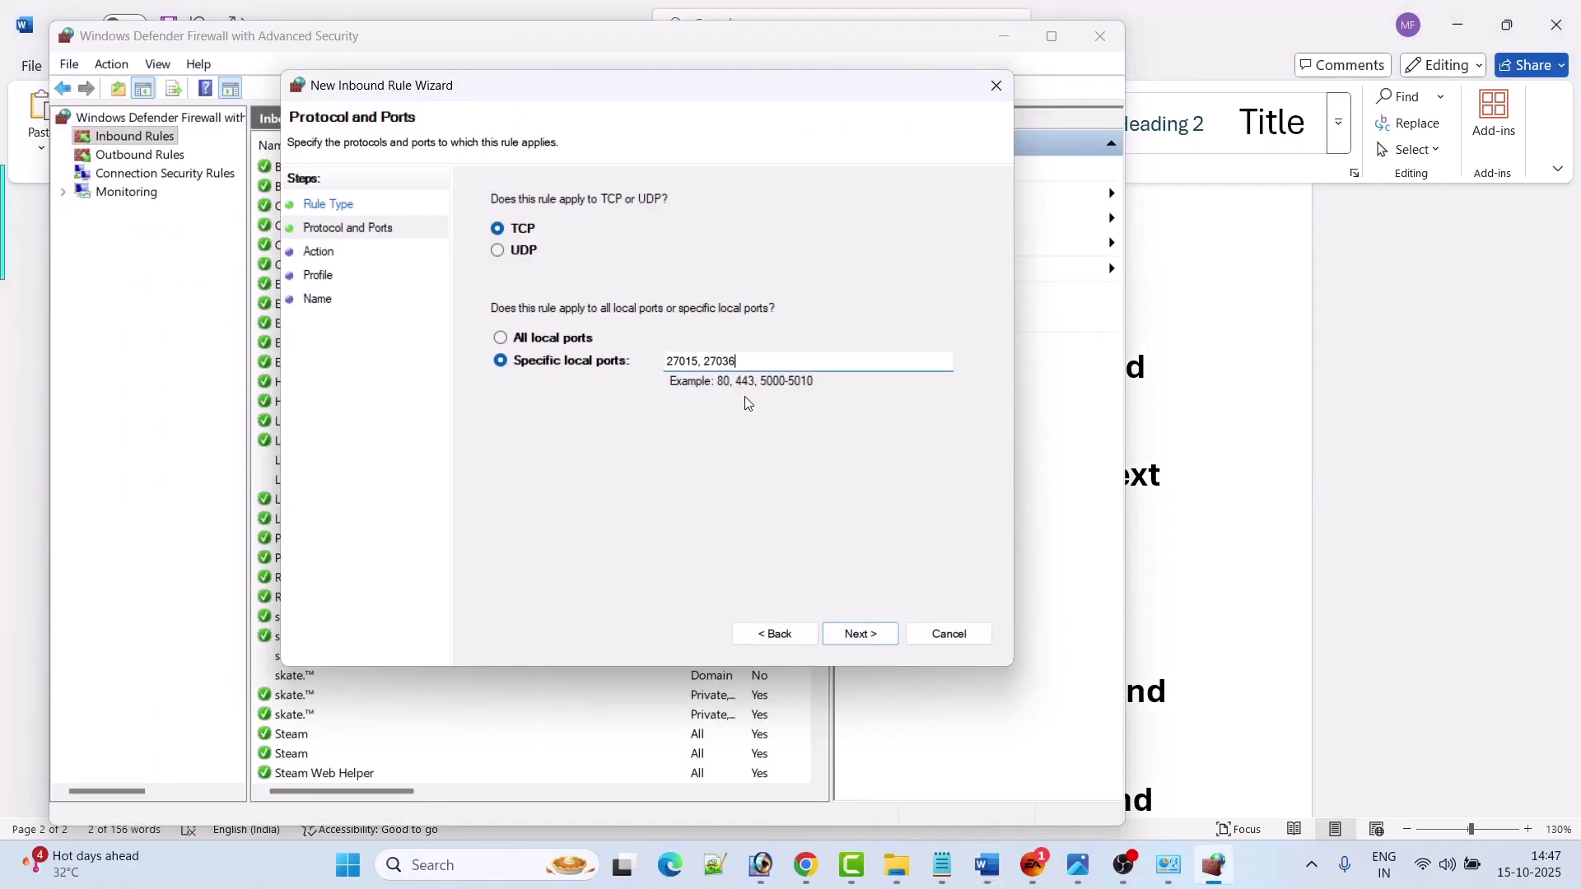
- Keep Allow the connection and all profiles, then begin naming the rule bf6 tcp
click(860, 632)
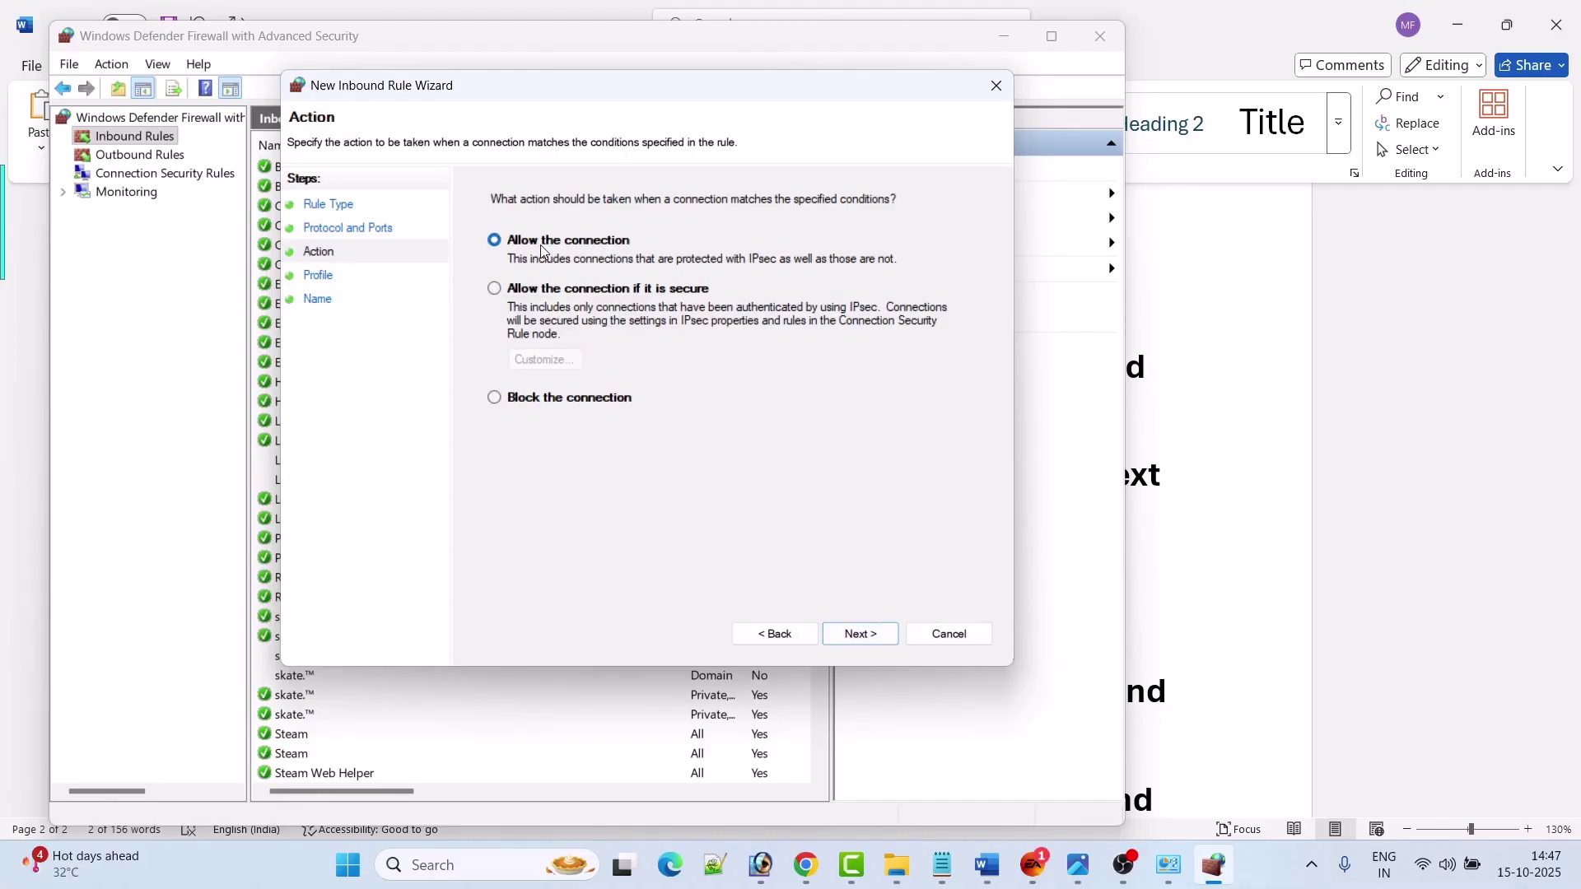
click(861, 636)
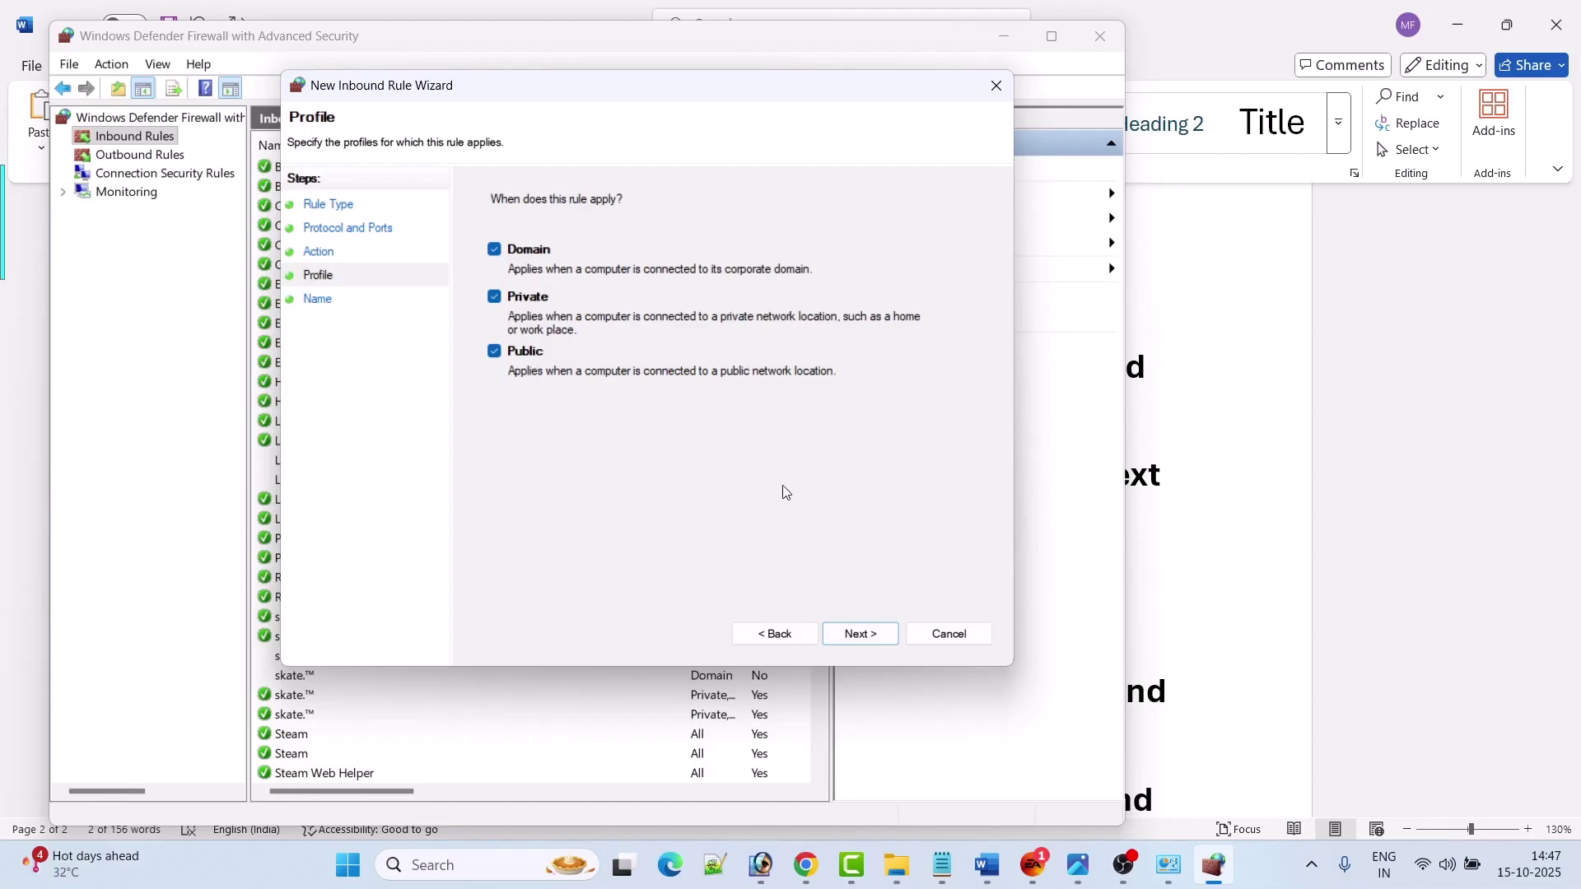
click(861, 634)
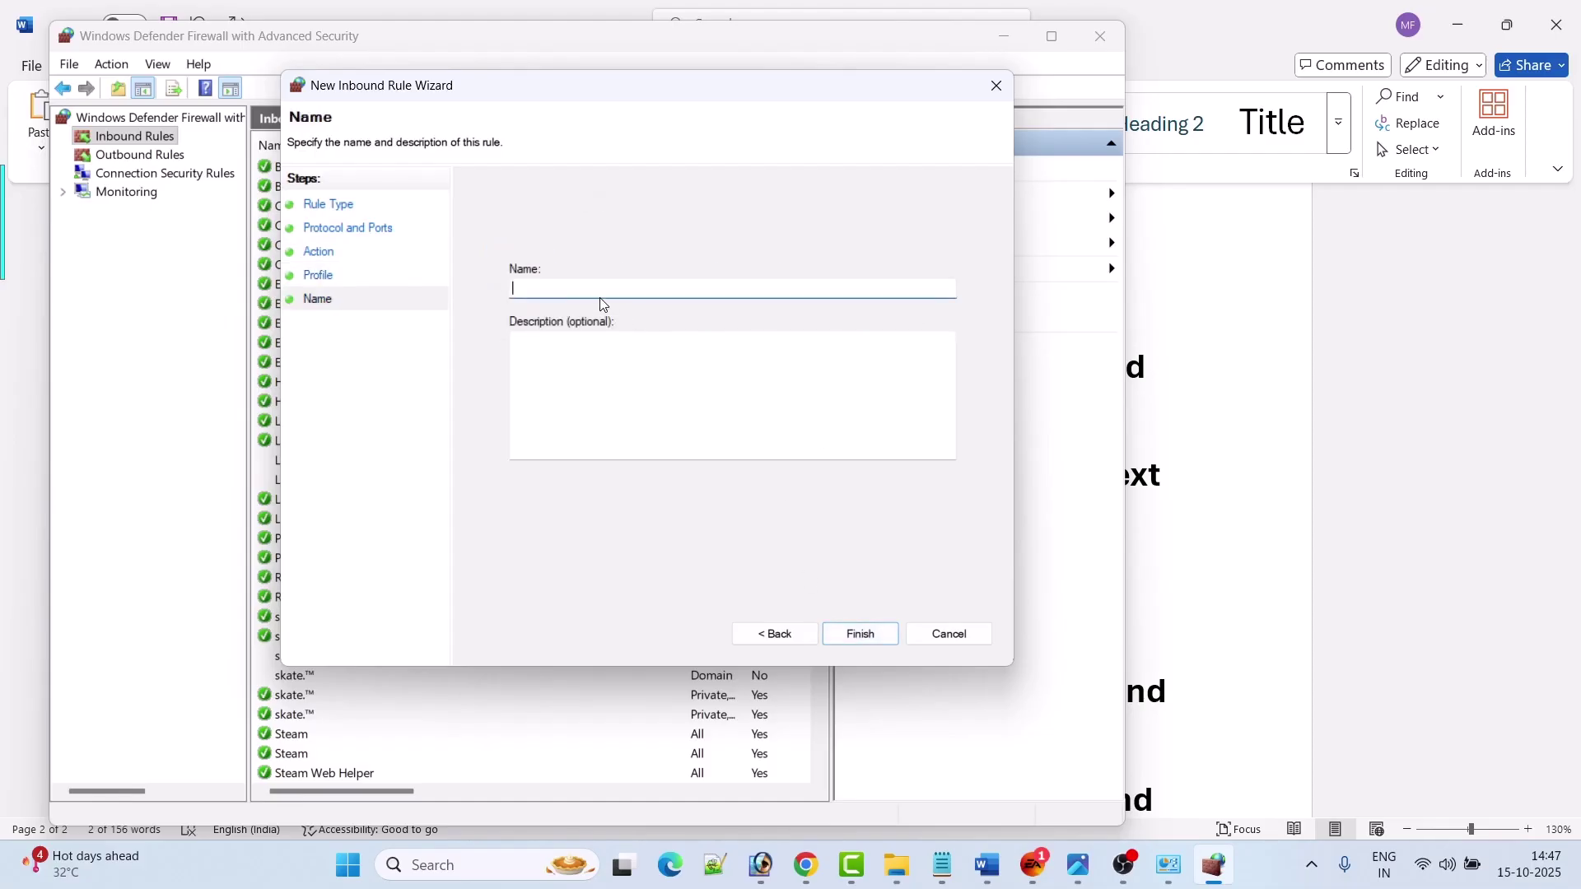
text(b)
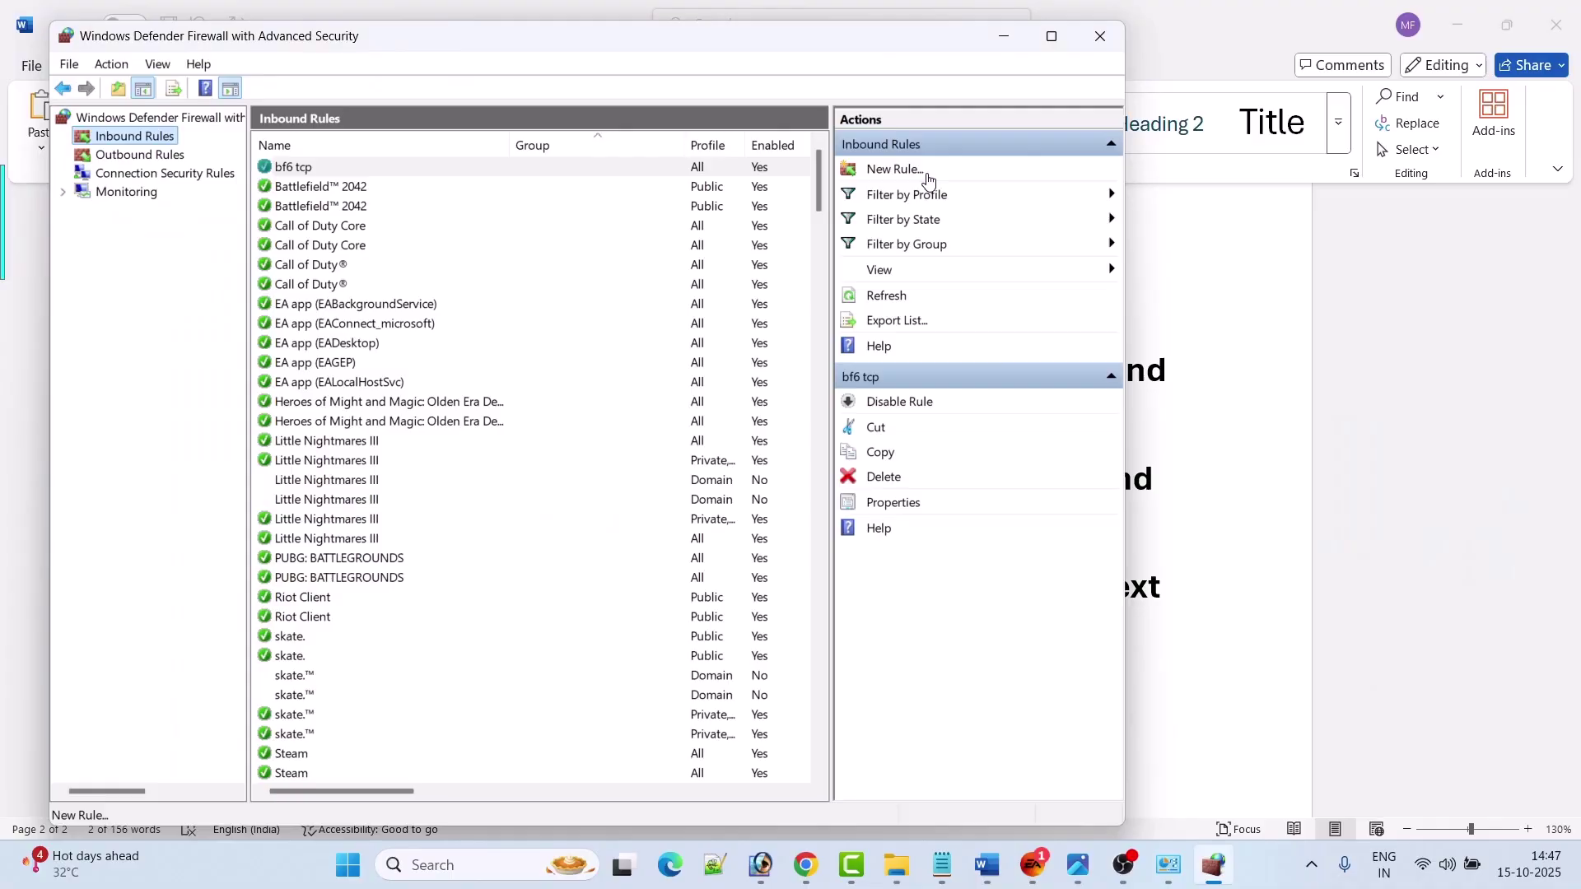
- Start another port-based inbound rule using UDP with specific local ports
click(906, 170)
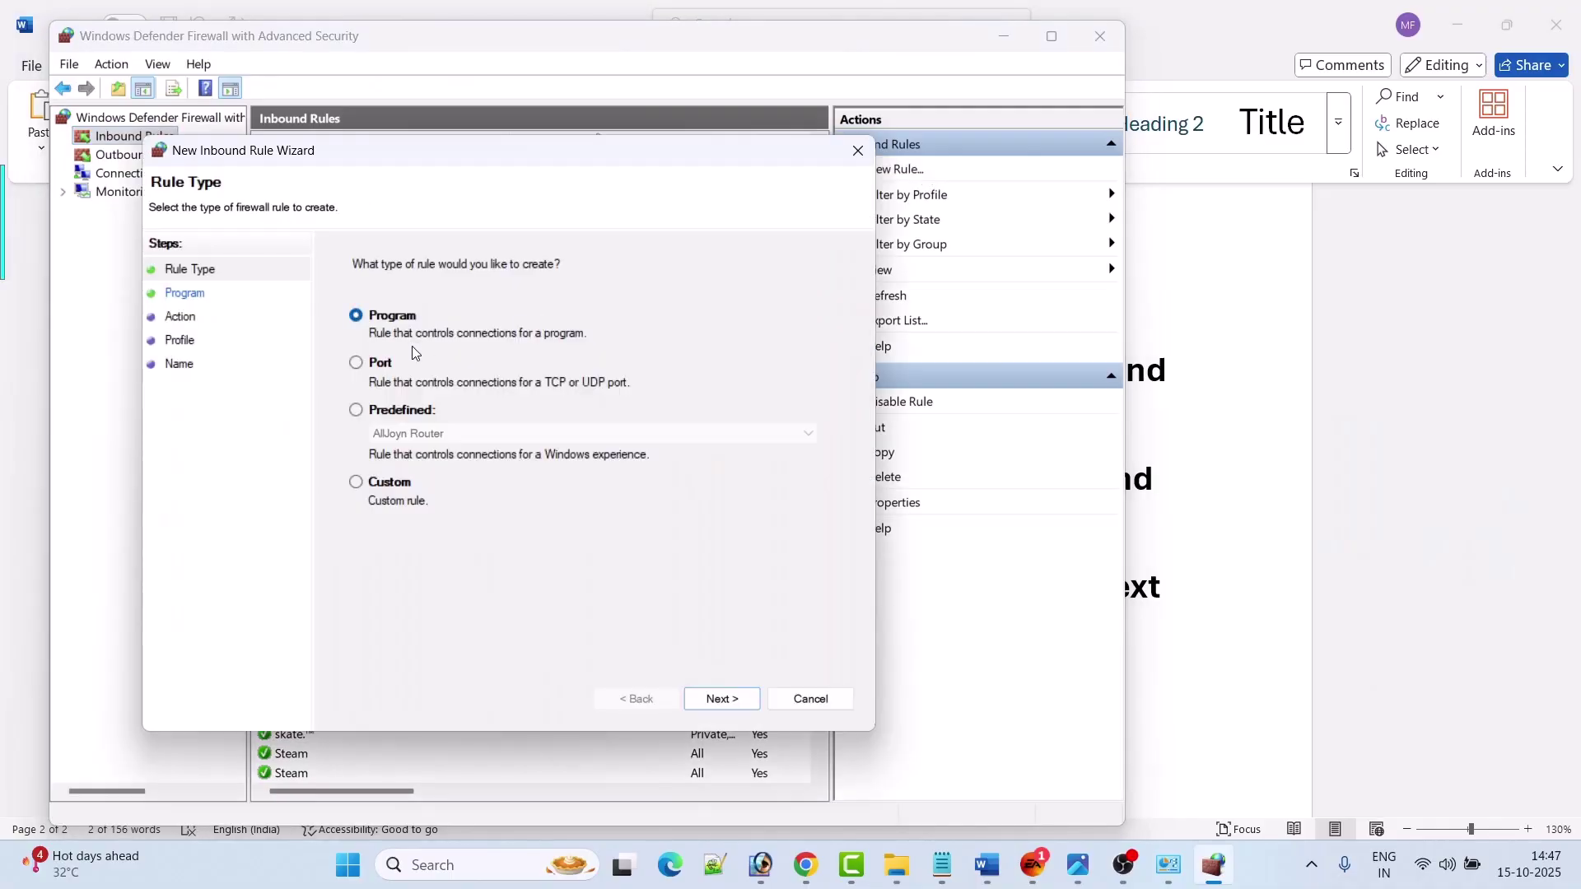
click(356, 363)
click(720, 705)
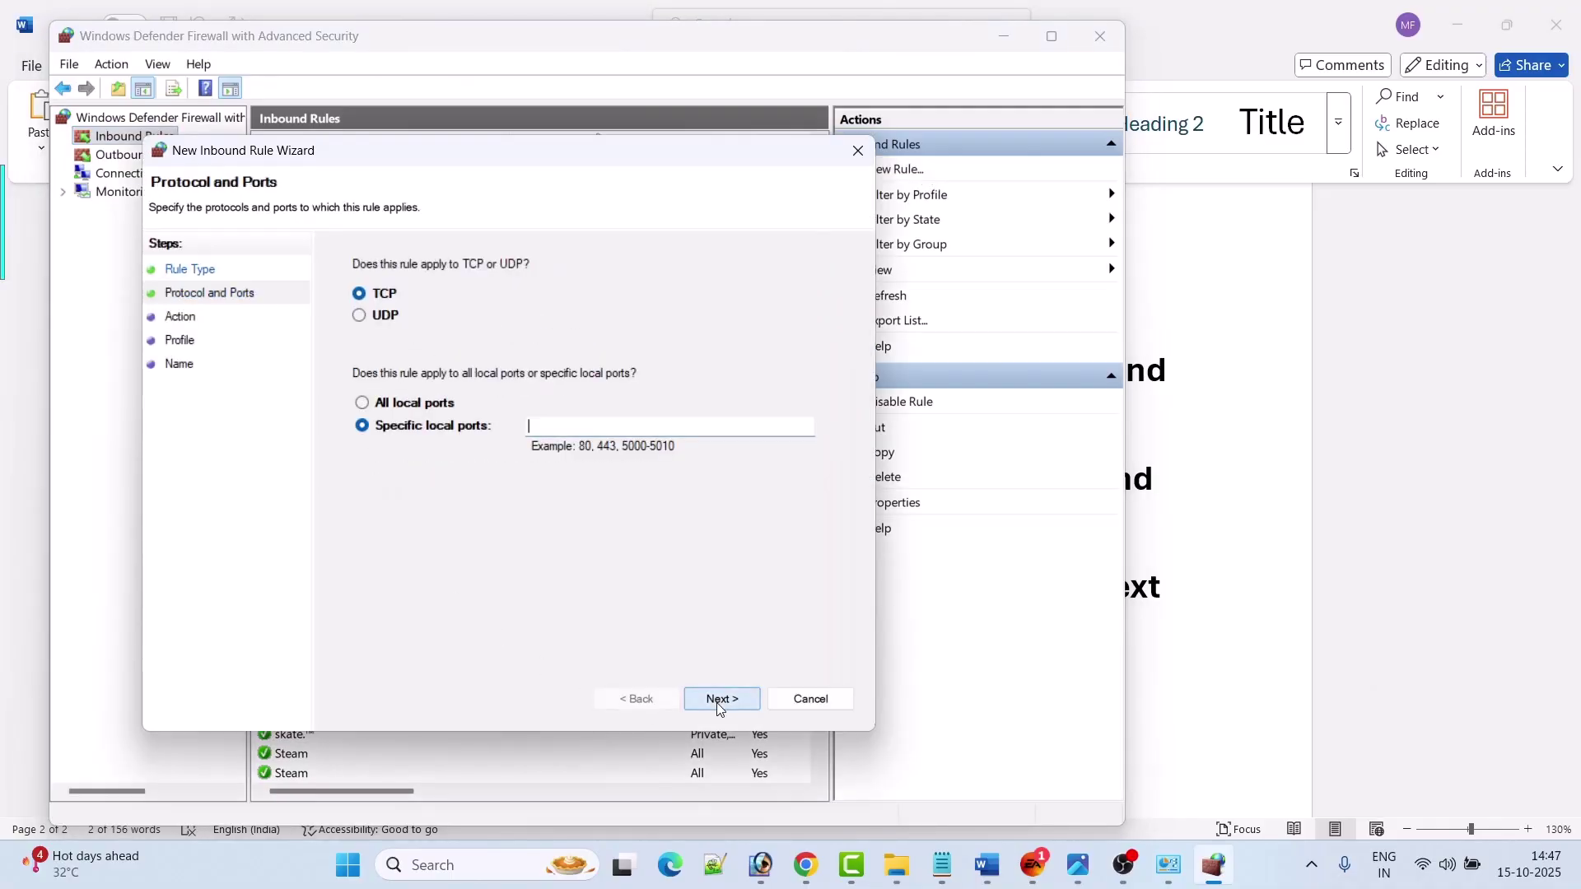
click(358, 318)
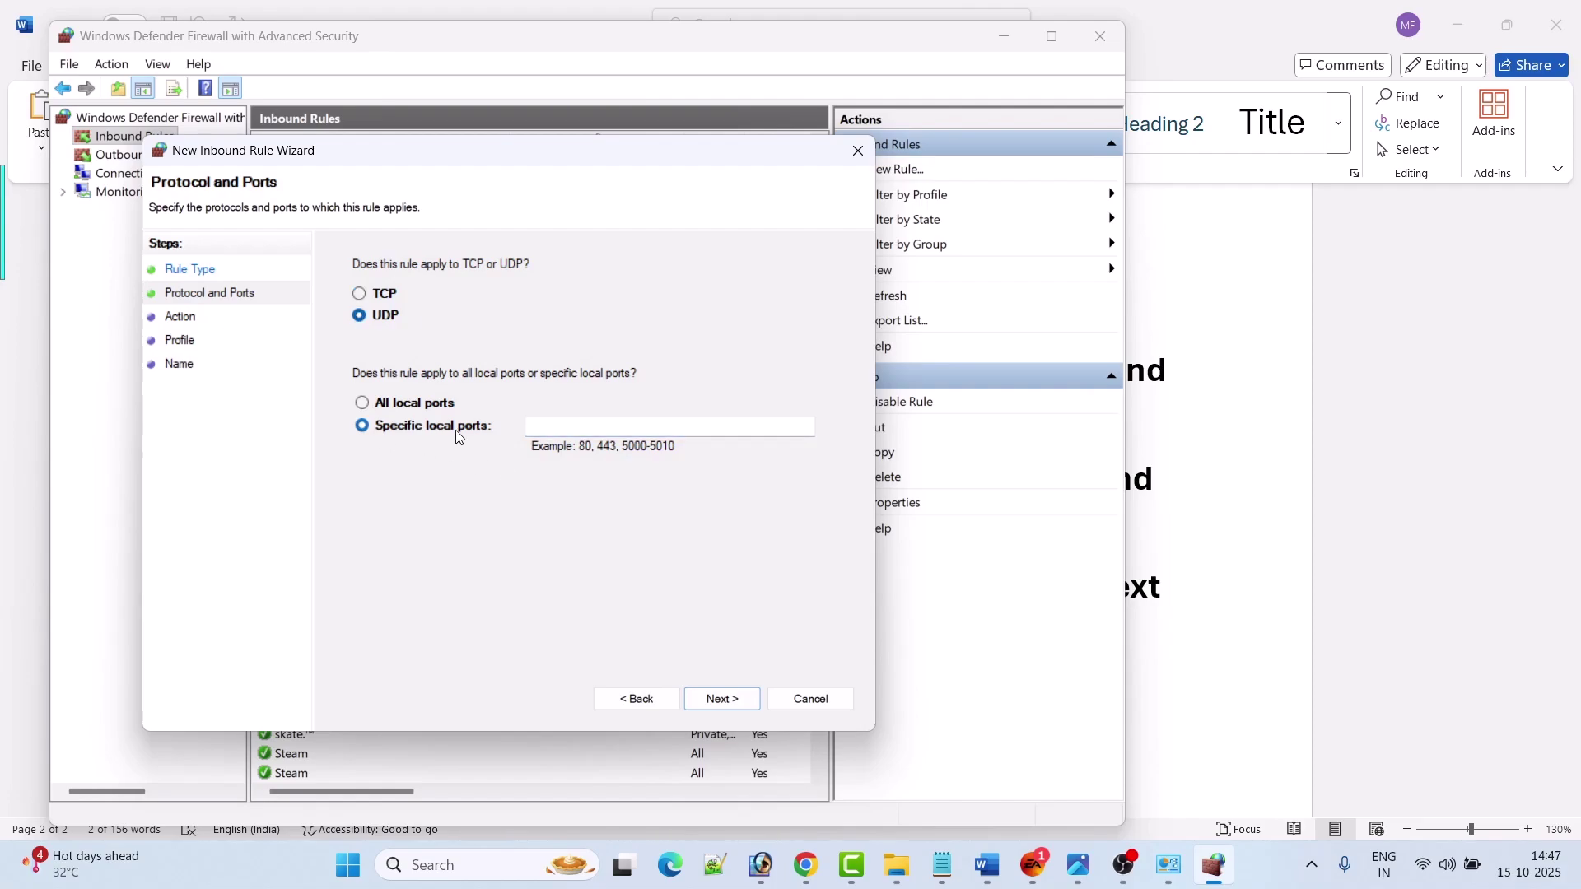
click(537, 427)
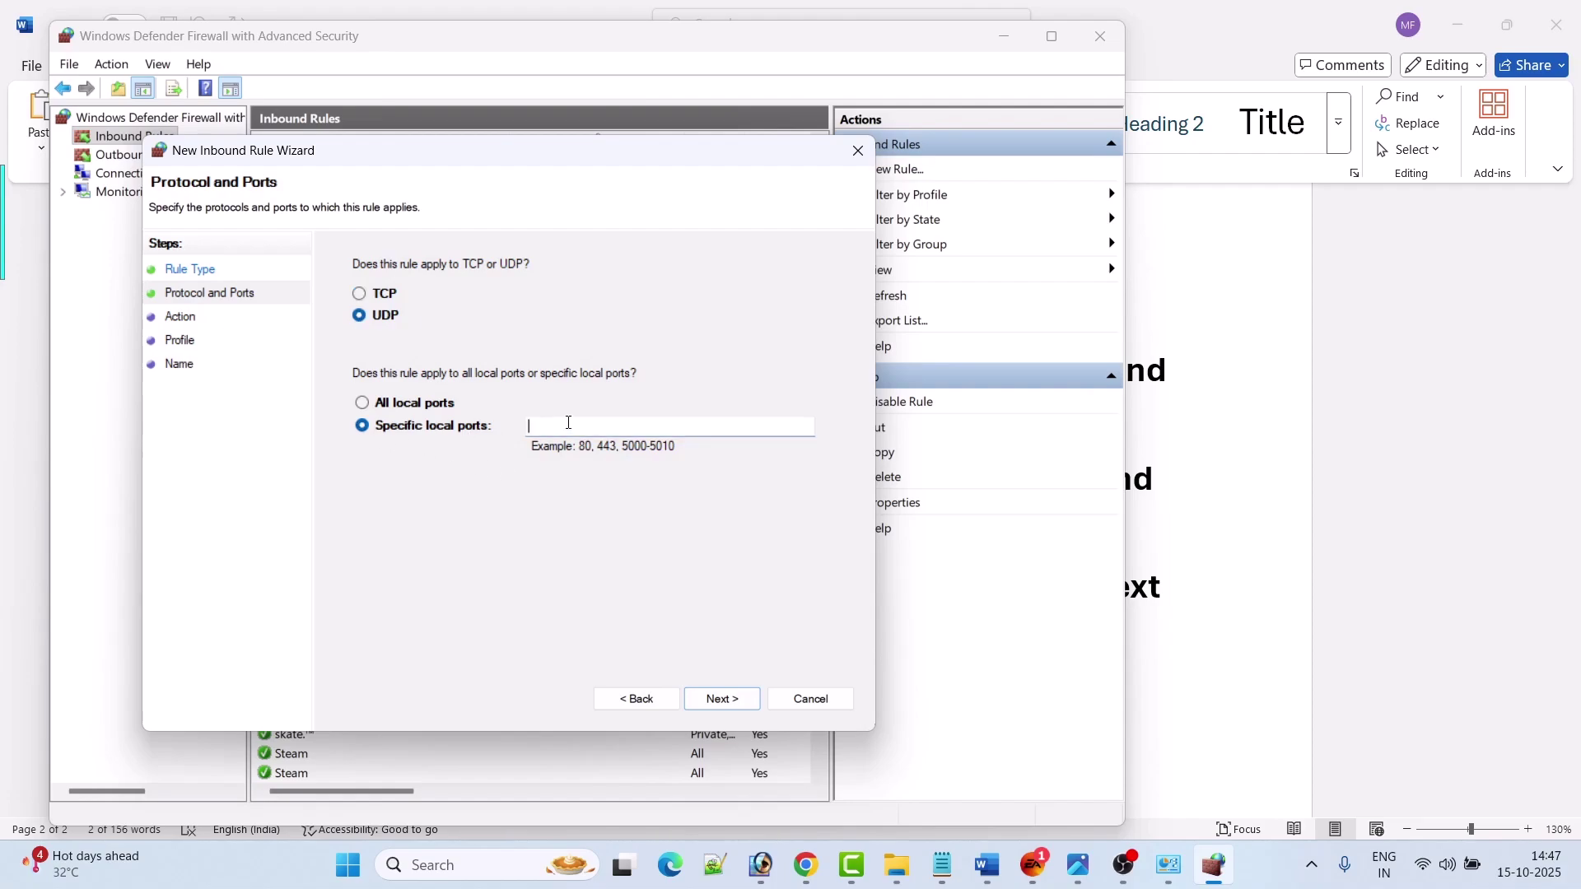
click(988, 866)
drag(496, 527, 756, 531)
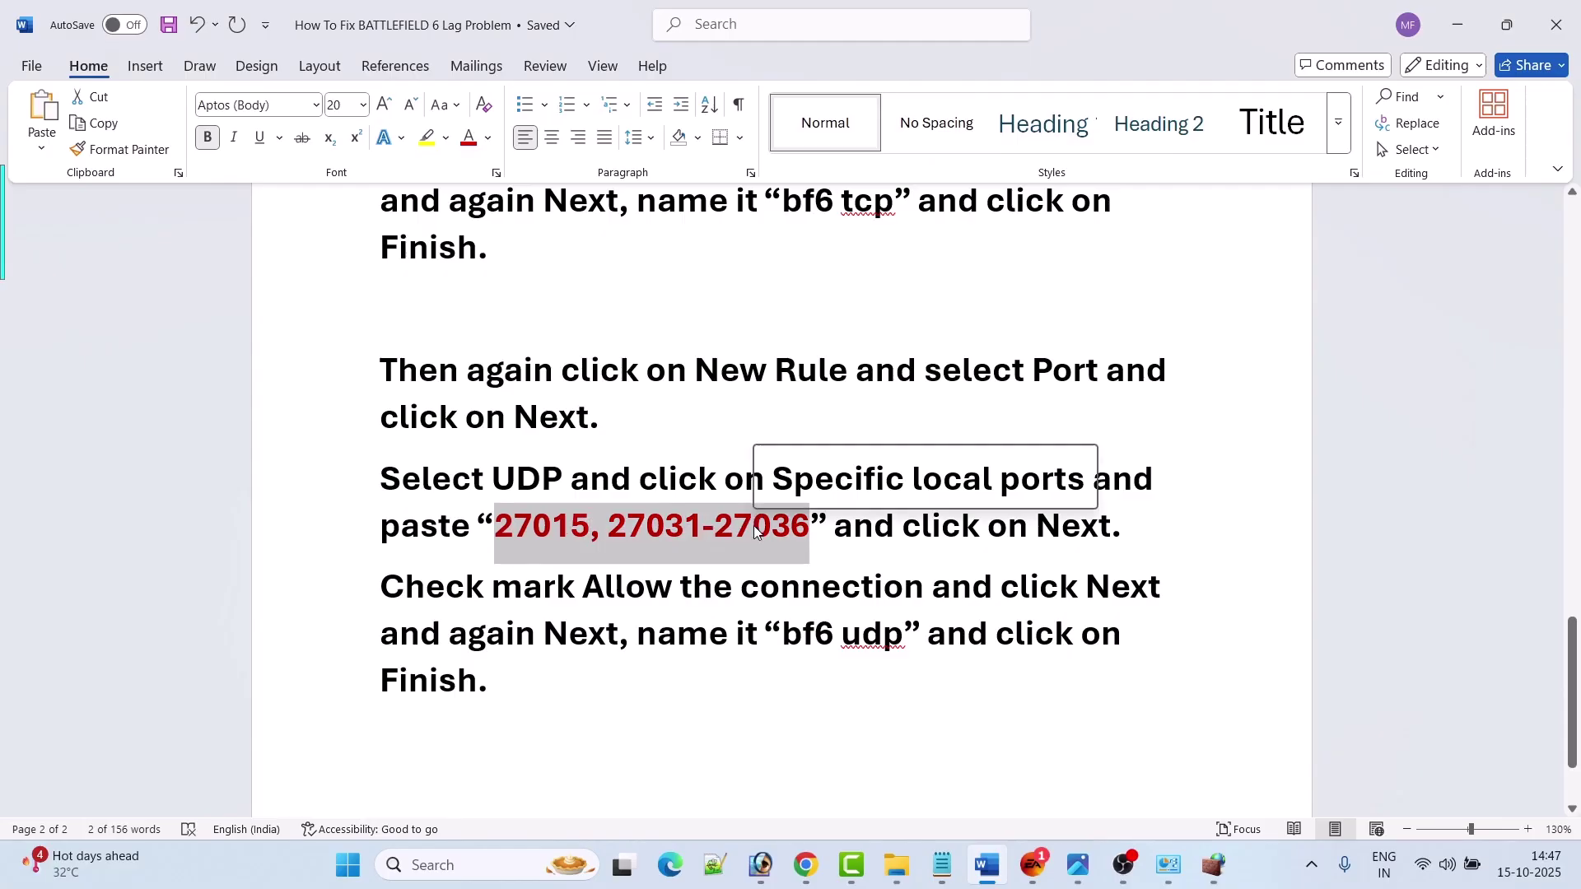
key(ctrl+c)
click(1214, 866)
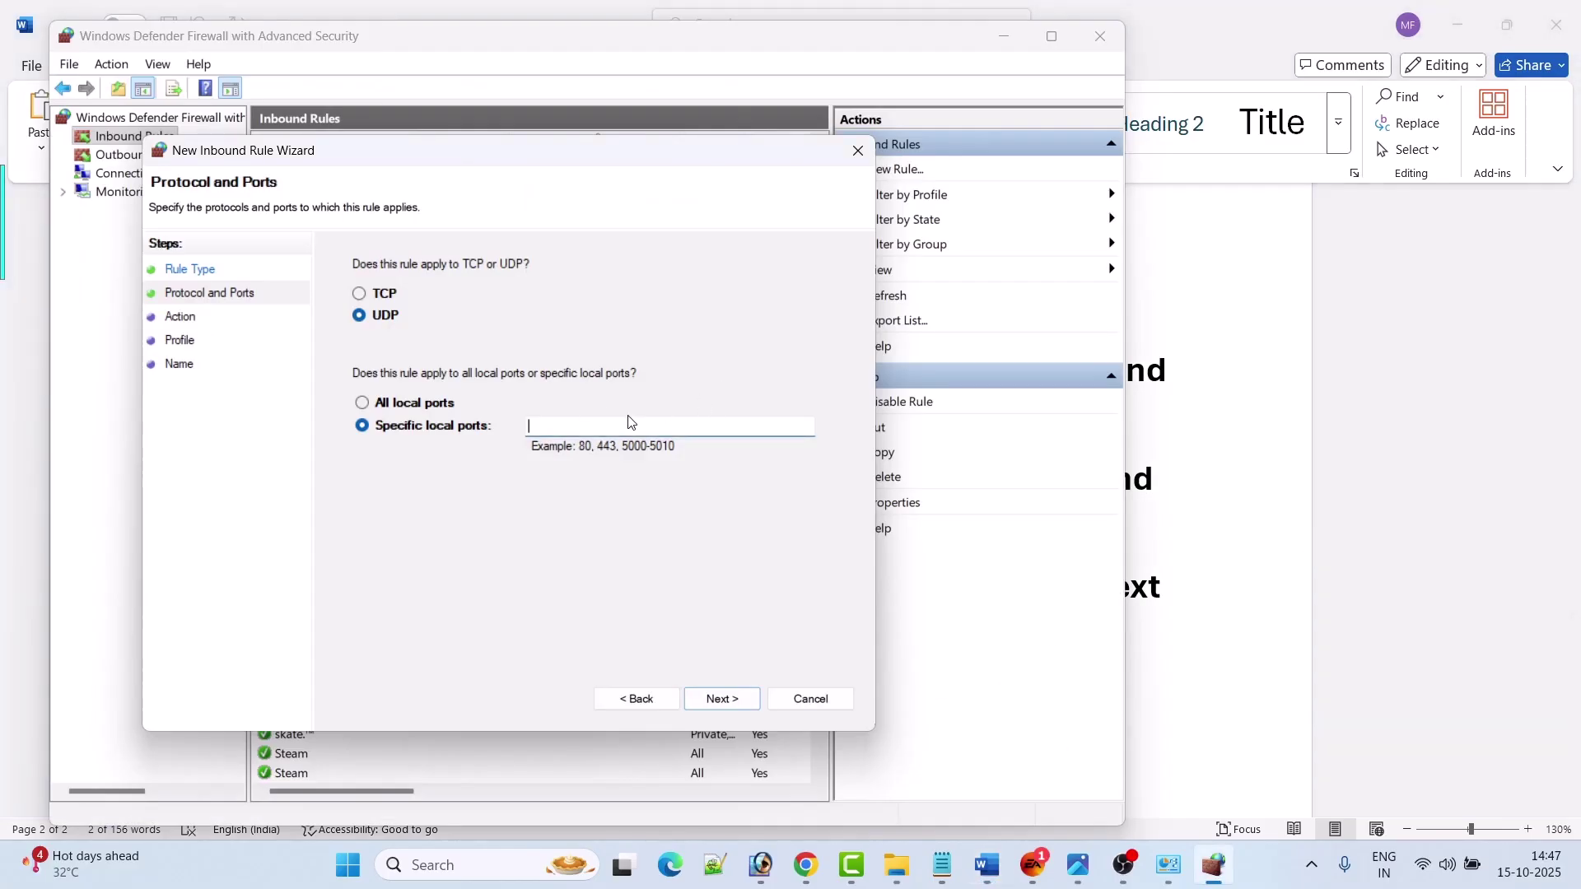
key(ctrl+v)
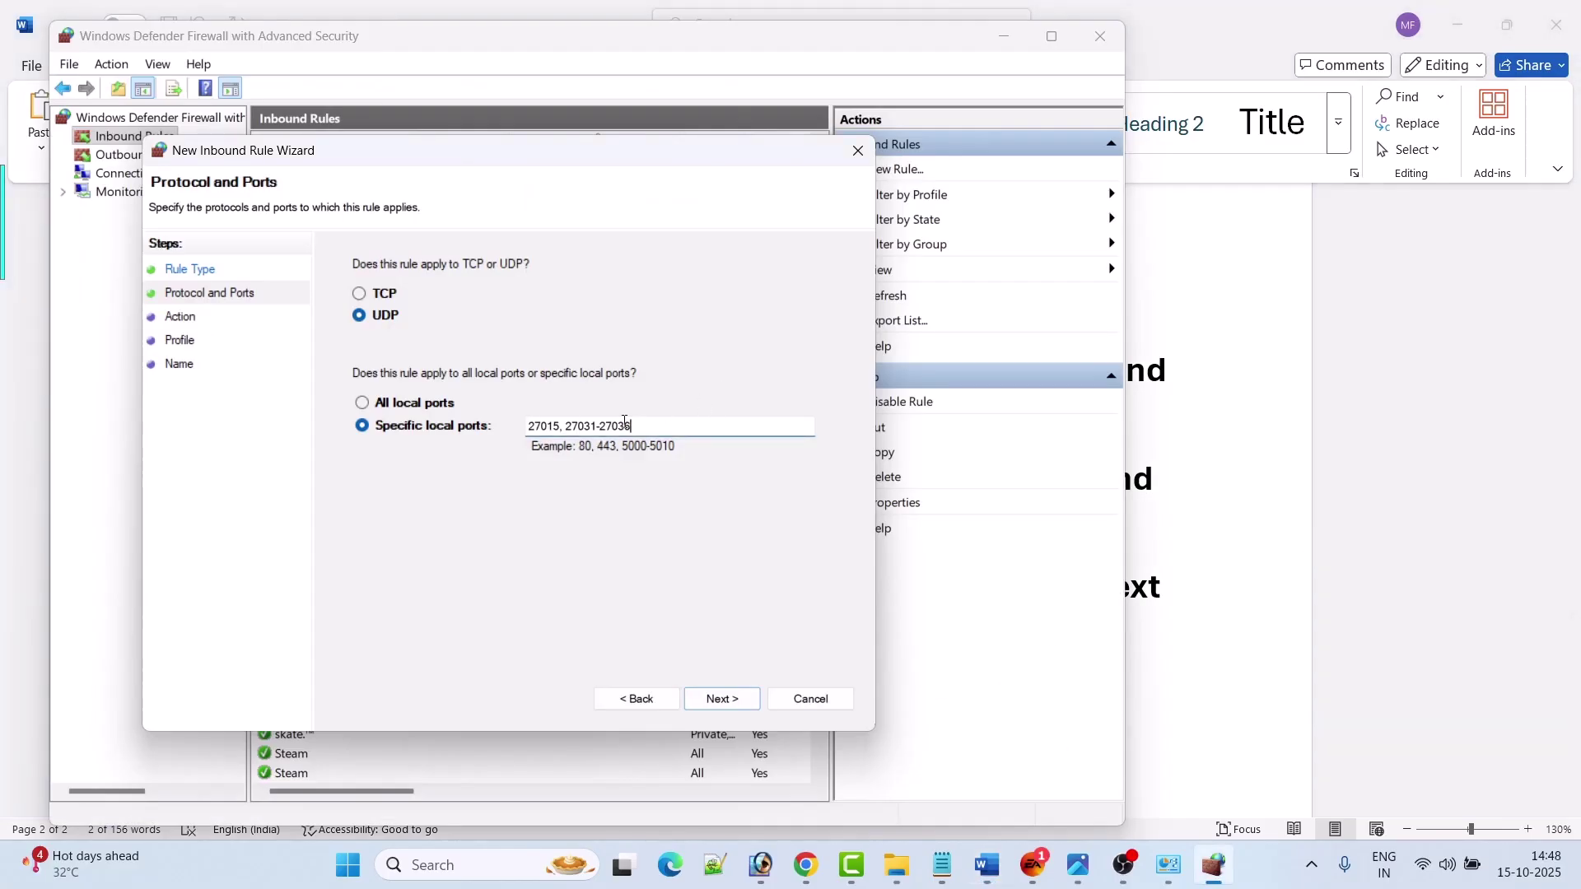
- Allow the connection on all profiles, name the rule 'bf6 udp' and finish
click(722, 698)
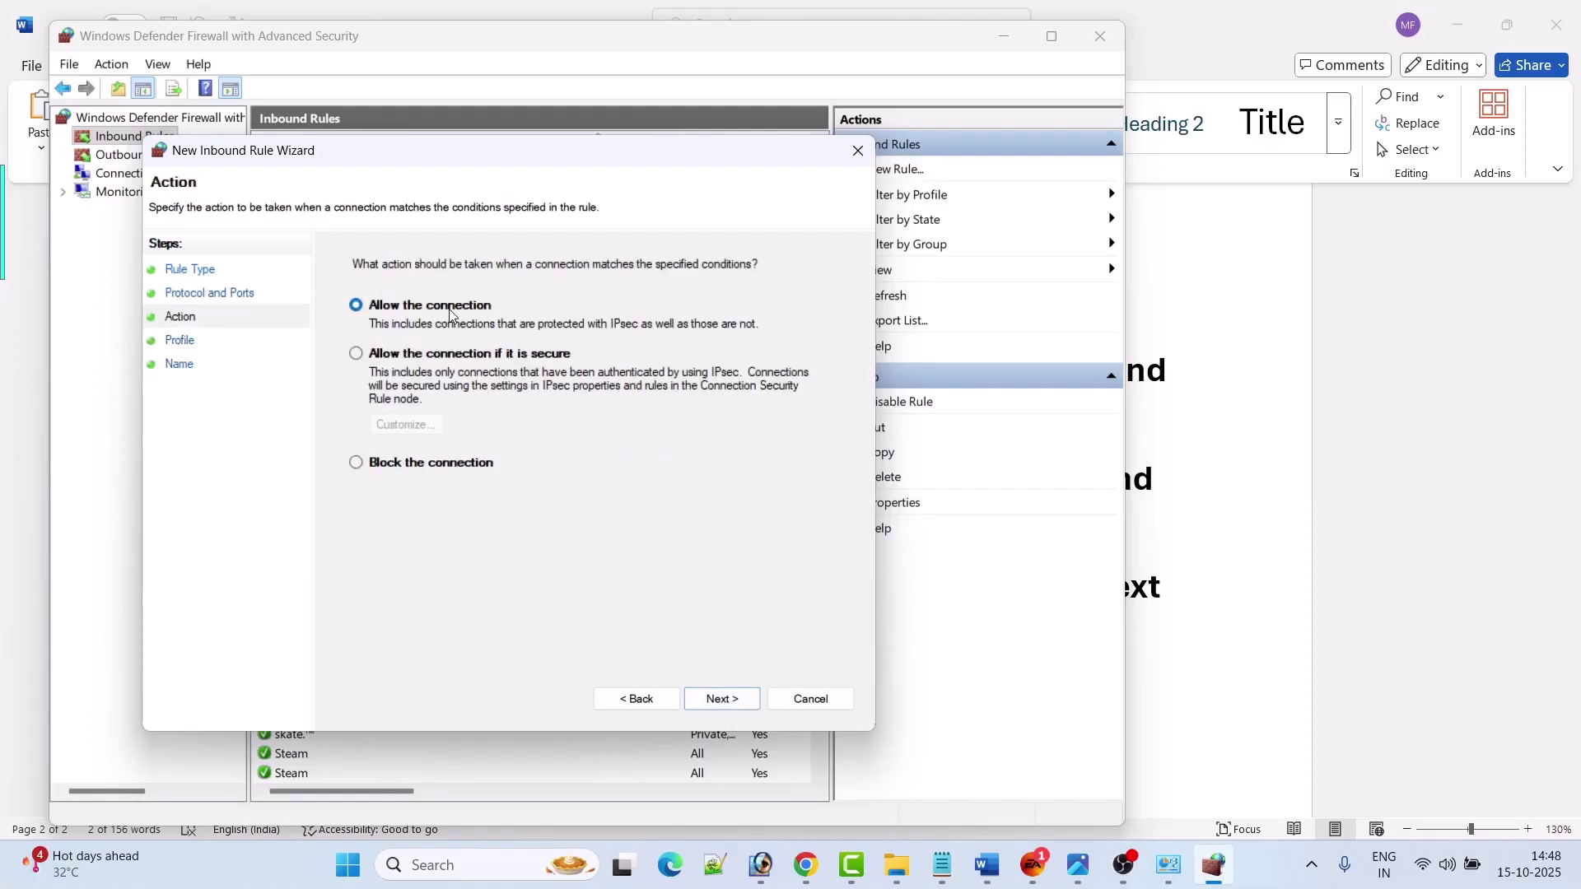
click(717, 698)
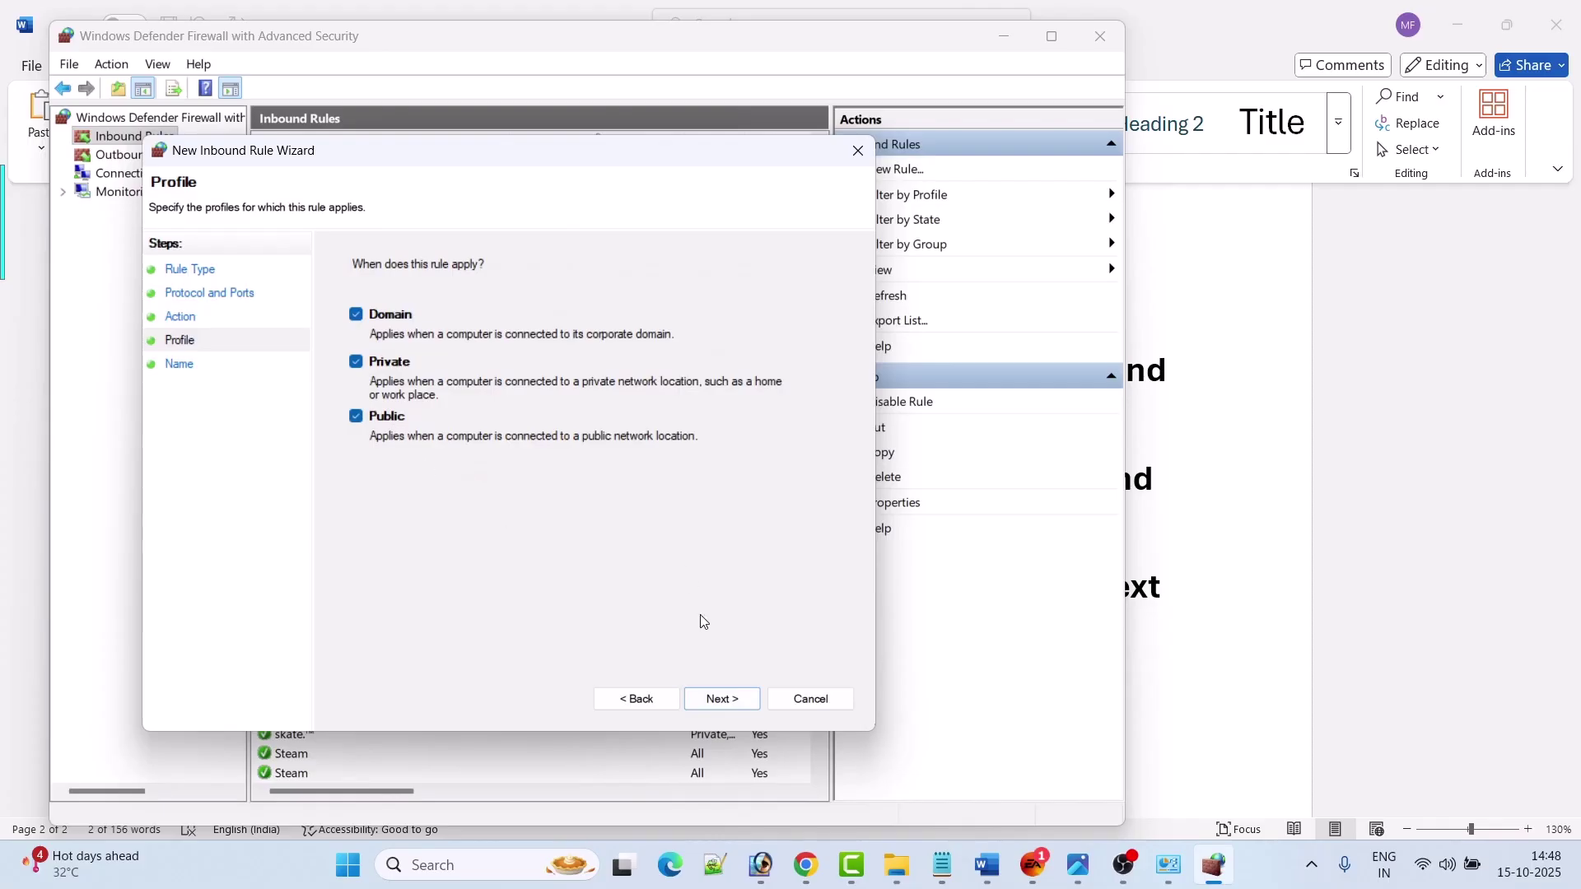
click(719, 701)
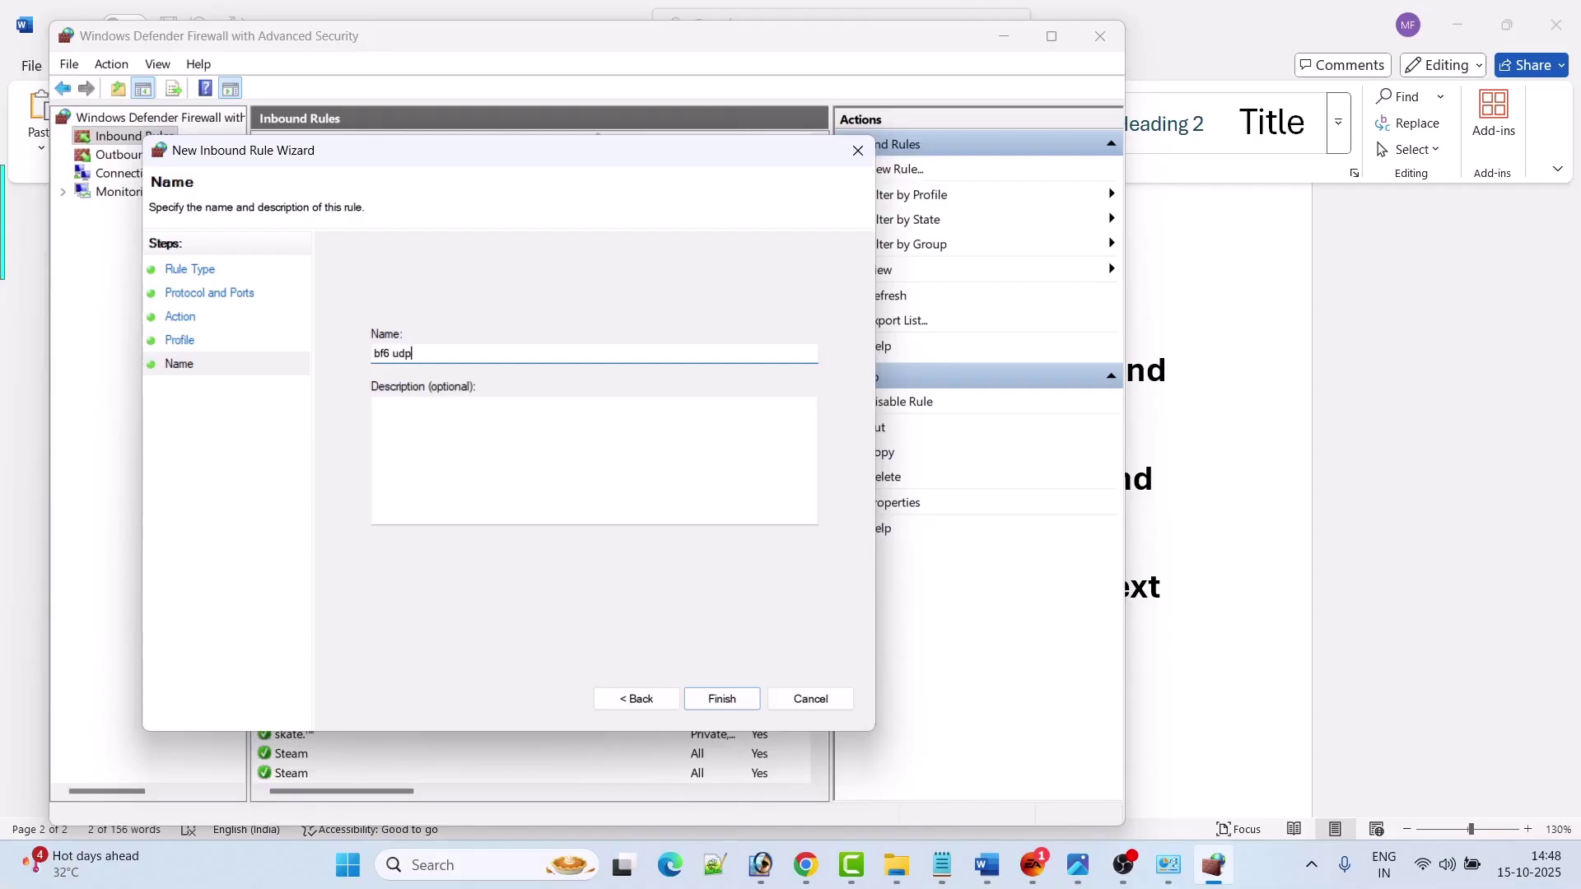
text(bf6 udp)
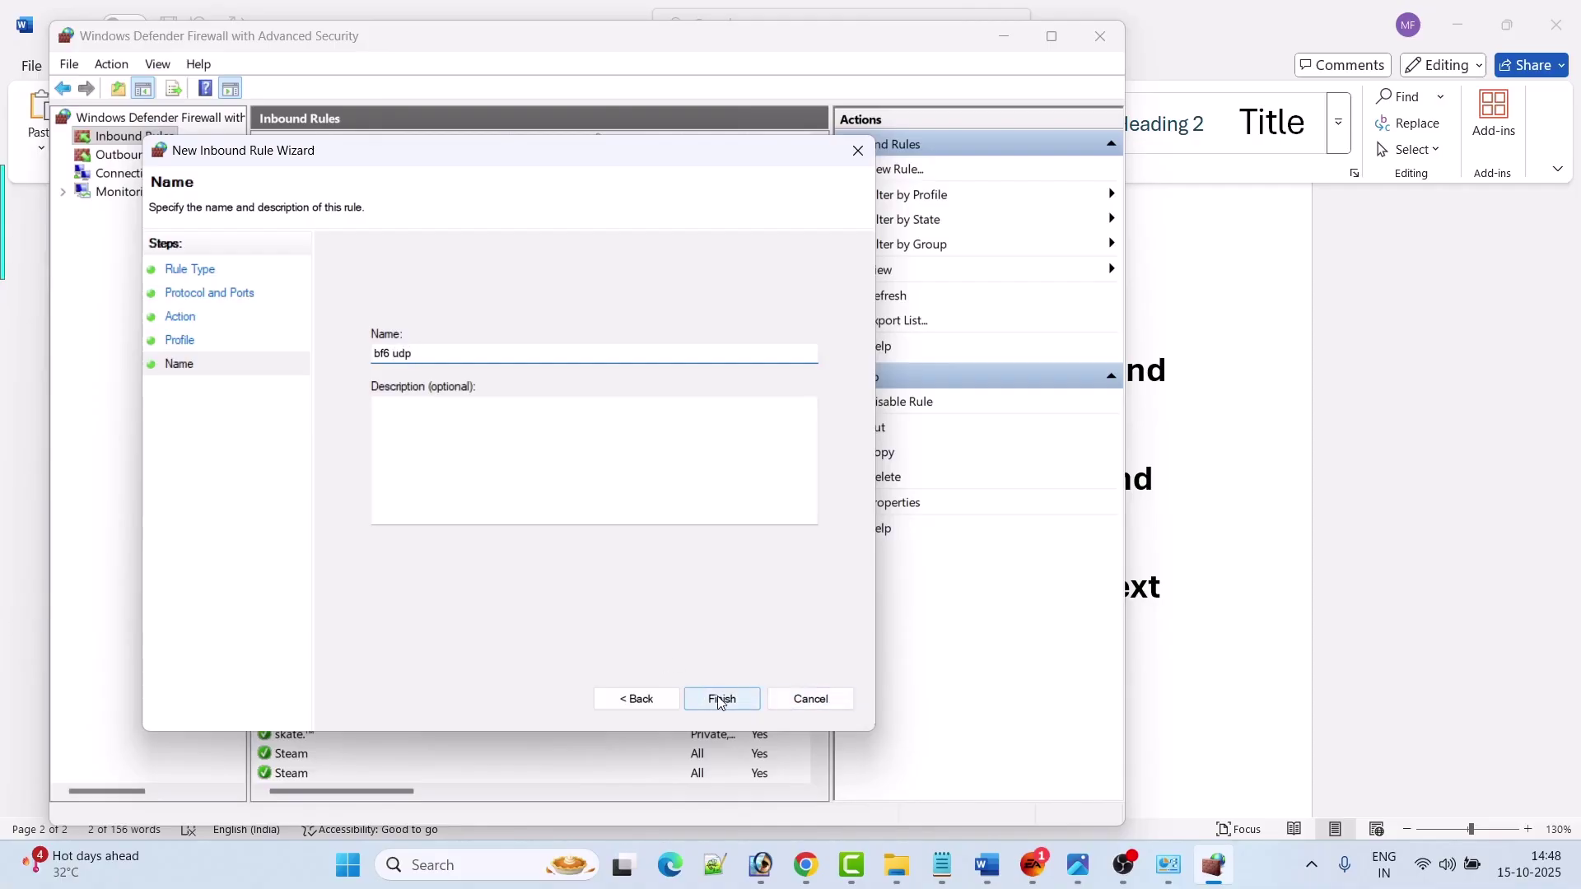
click(722, 698)
key(alt+Tab)
key(alt+Tab)
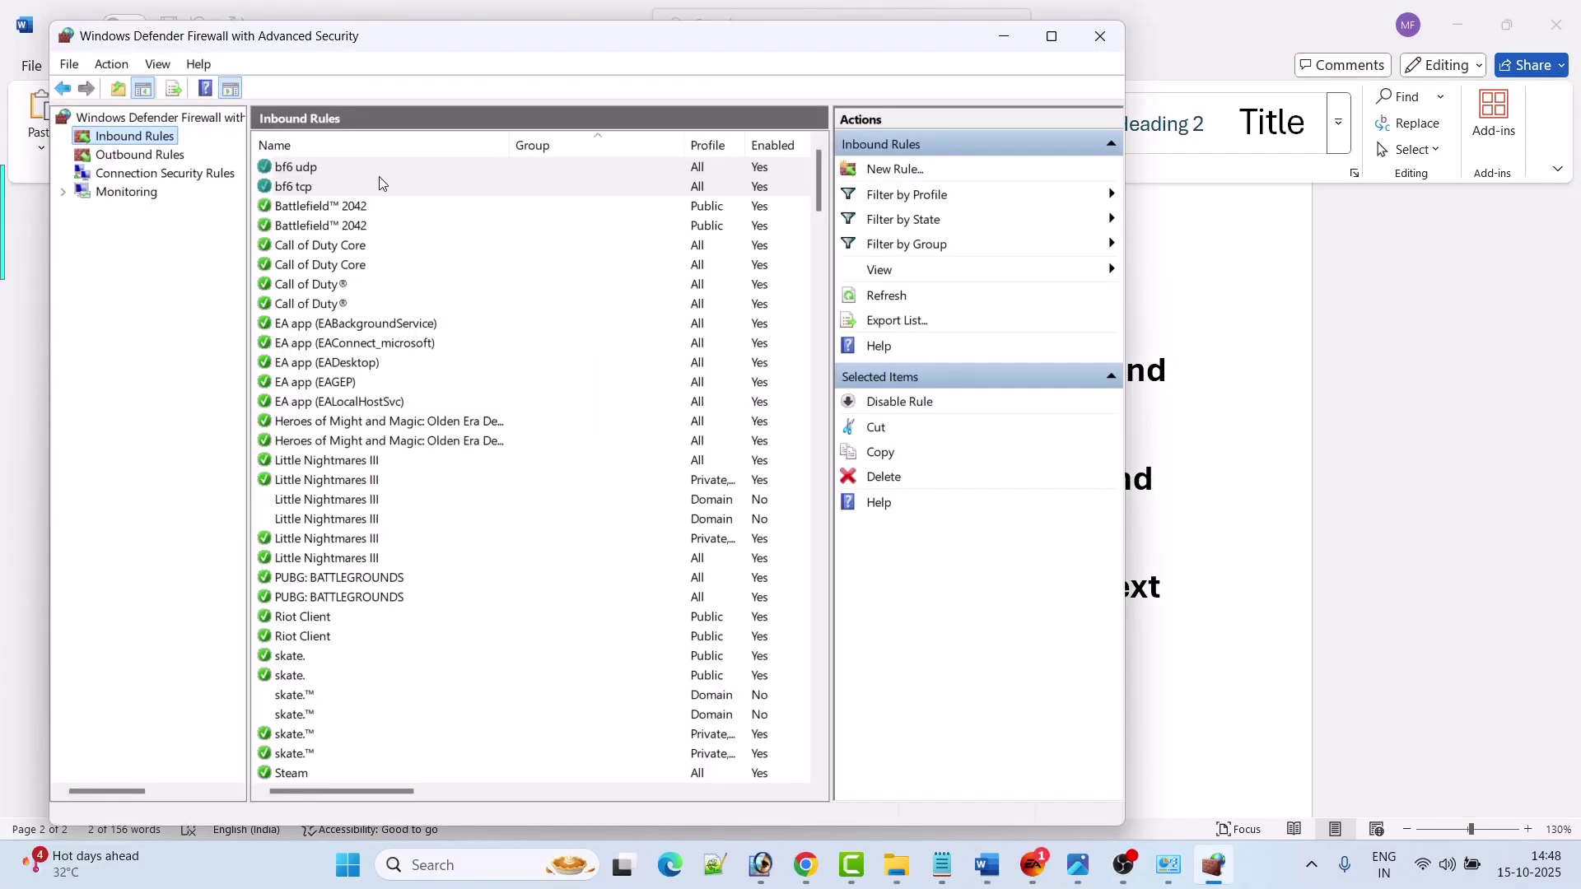
click(348, 865)
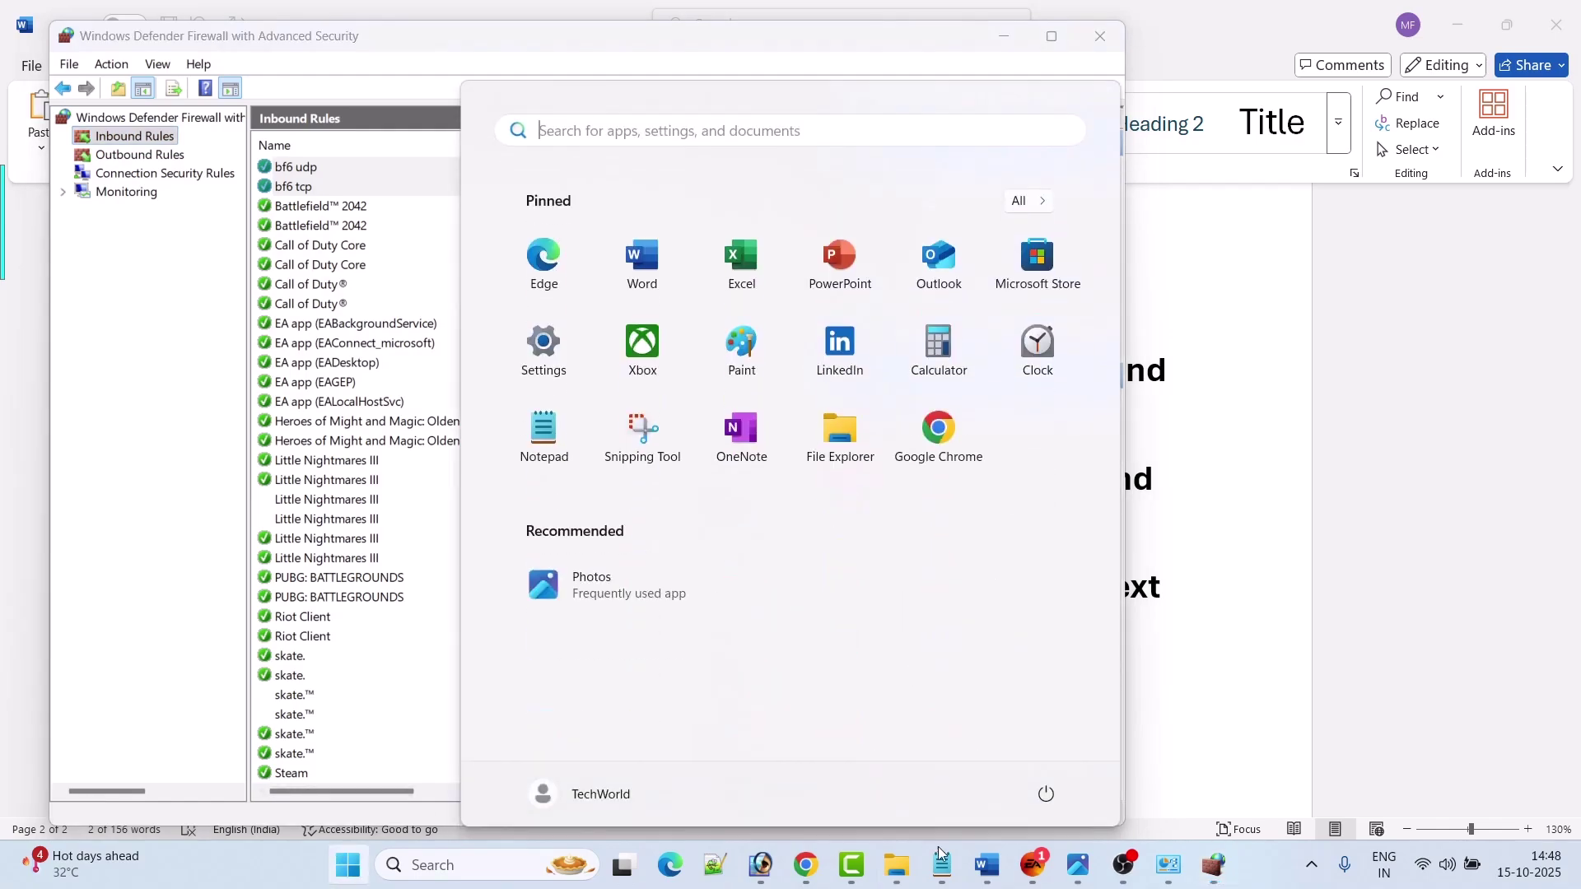
click(1046, 794)
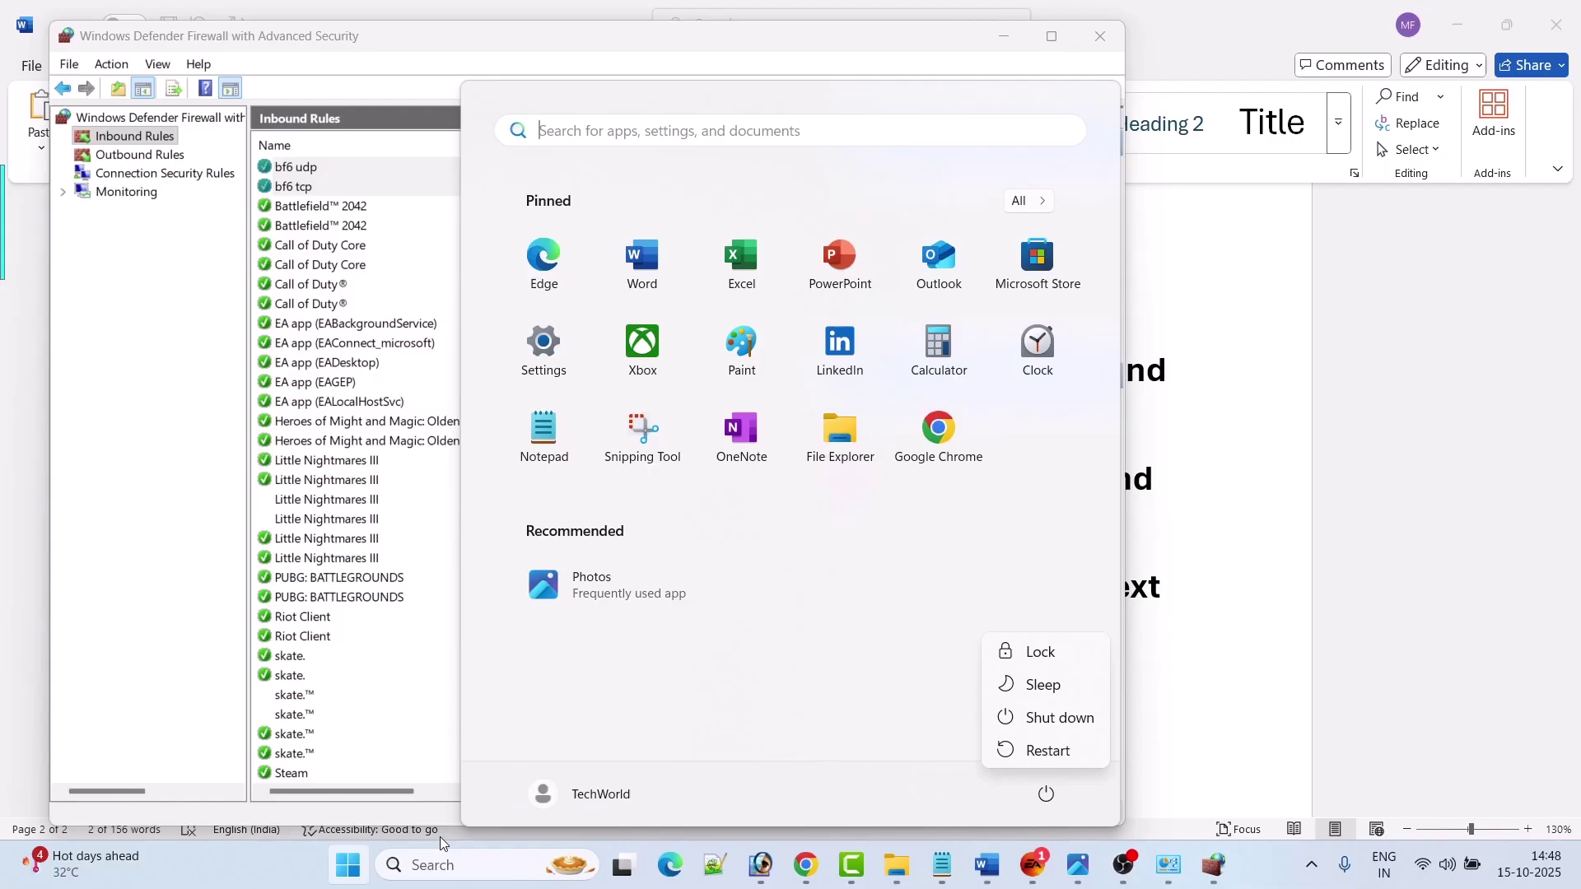
click(345, 879)
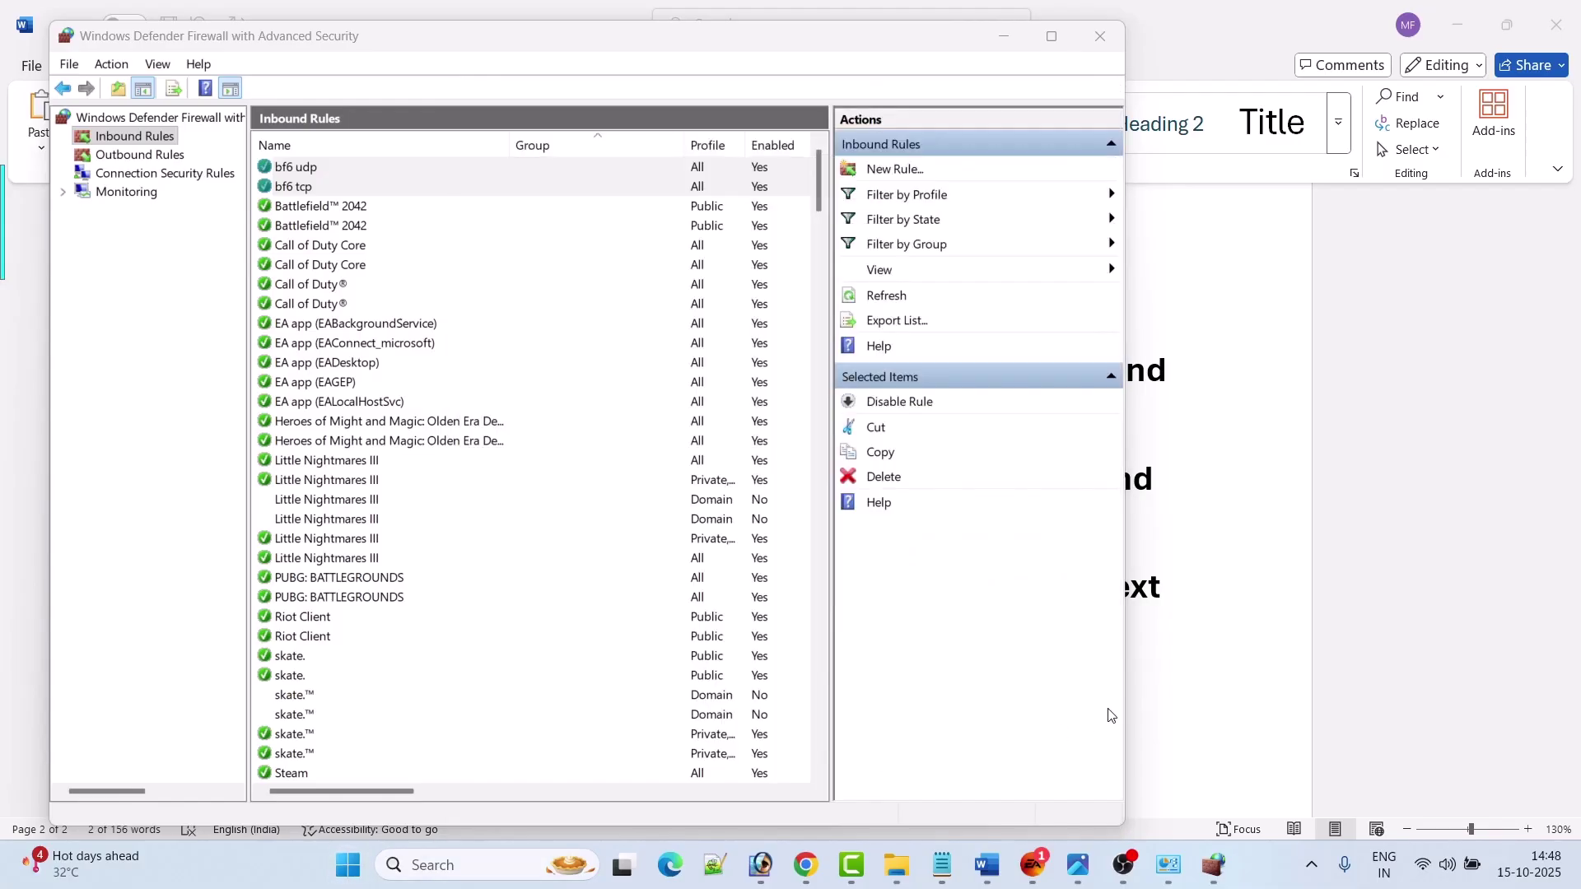
- Select the bf6 tcp inbound rule and open its context menu
click(307, 186)
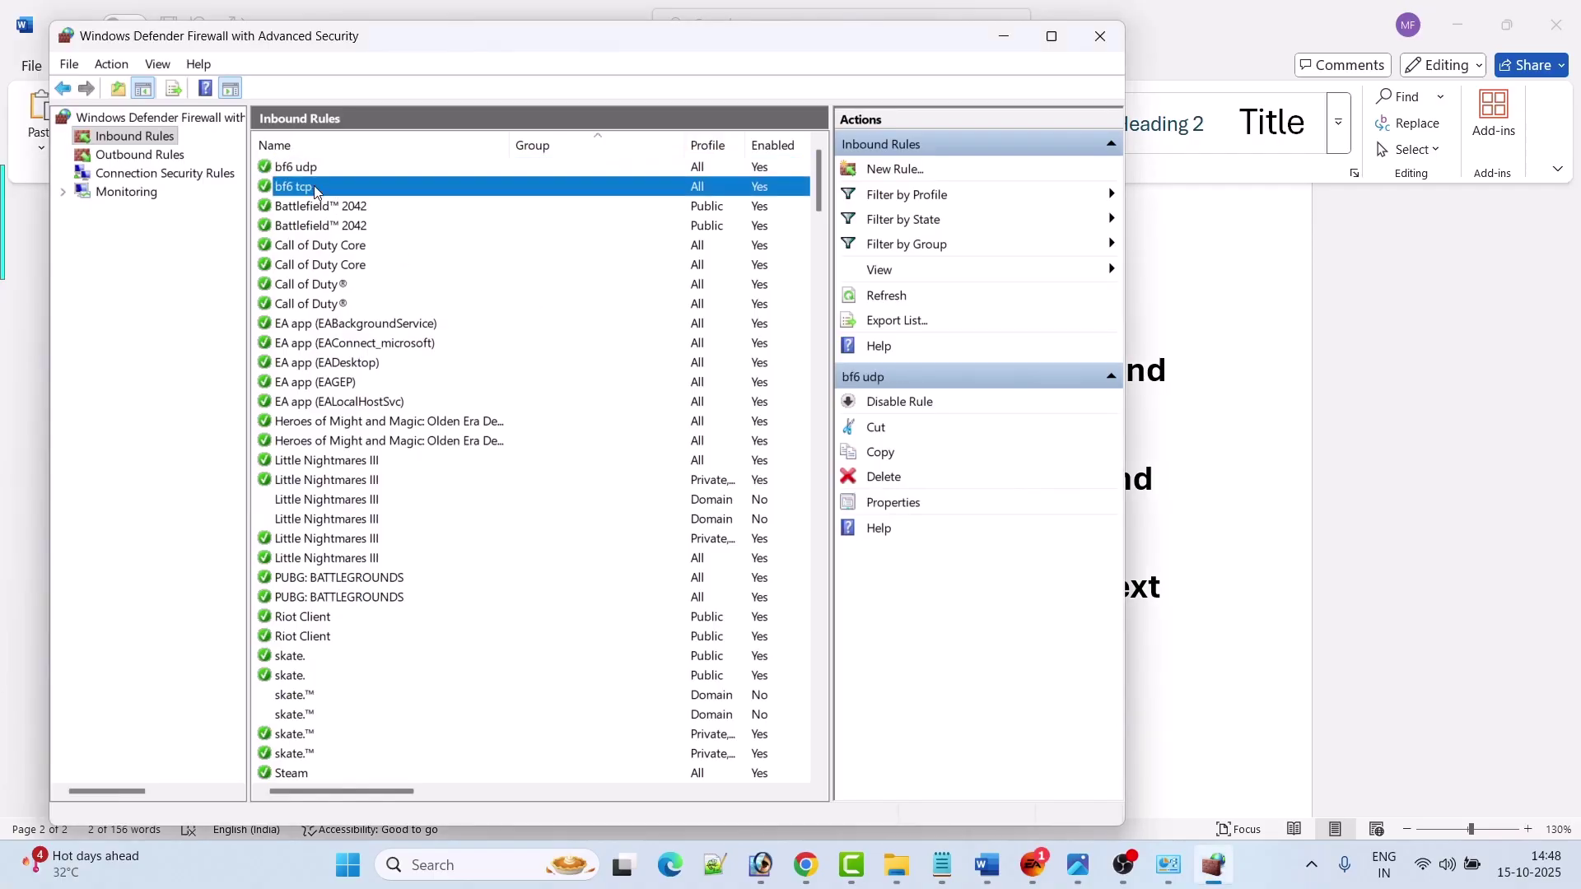
right_click(313, 187)
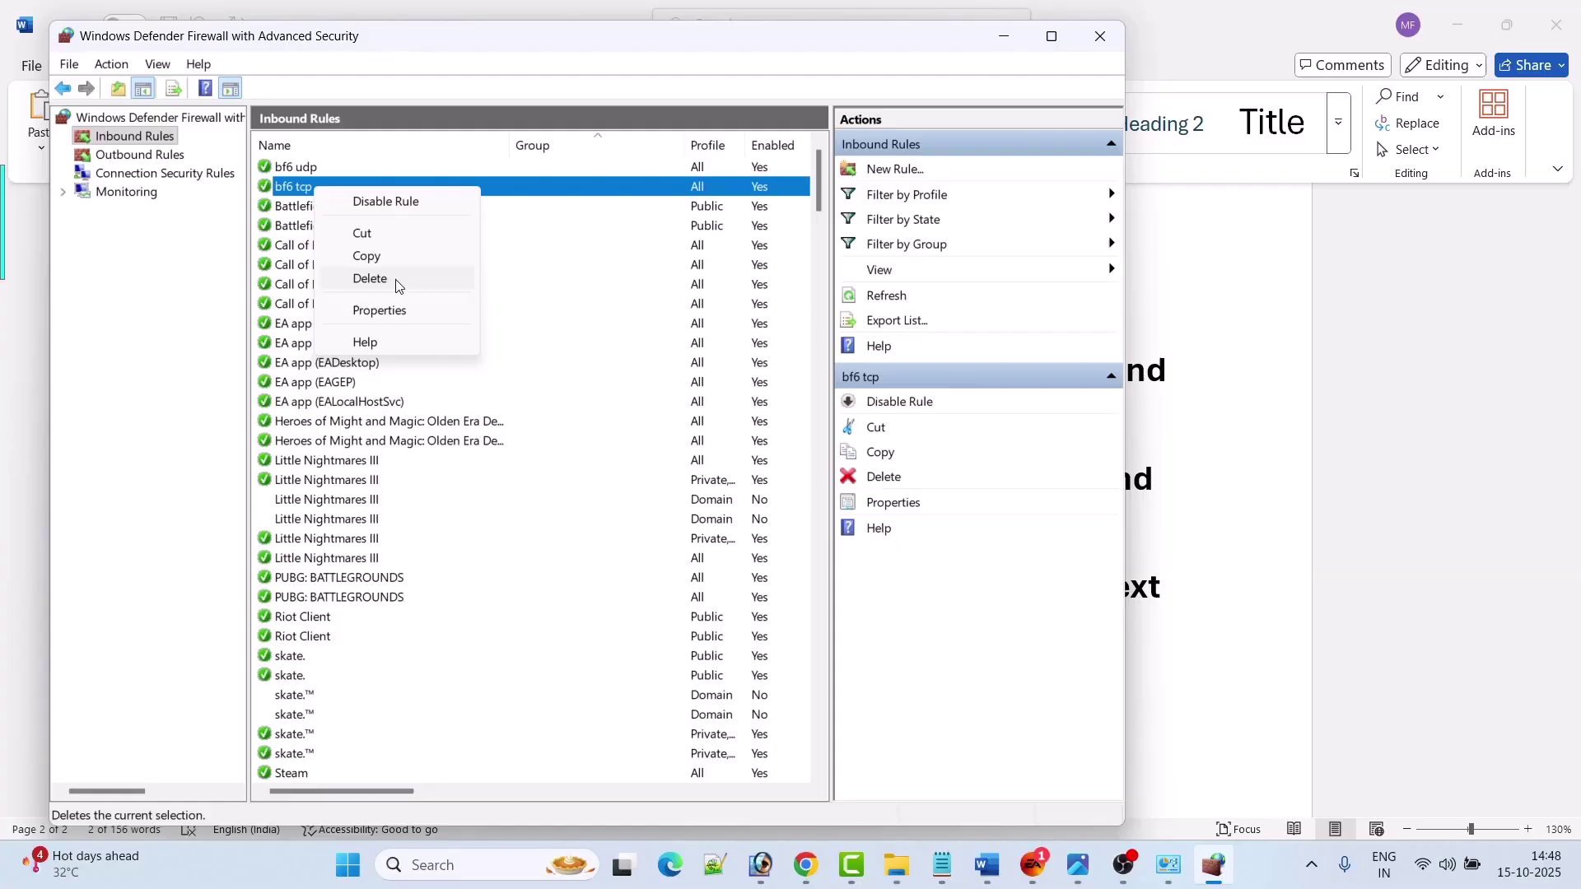